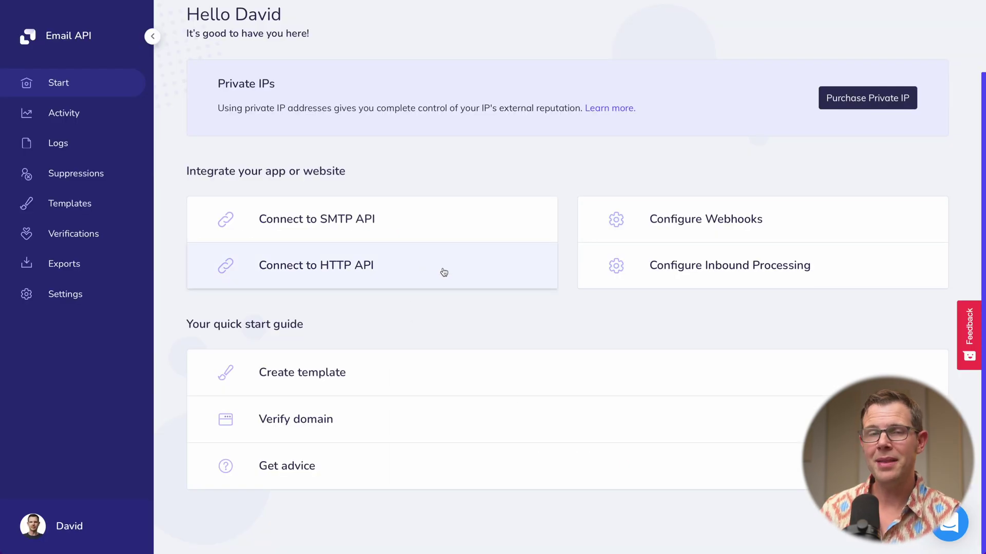
From the Verify domain page, add clientamp.com as a new sending domain.
scroll(450, 277, up, 2)
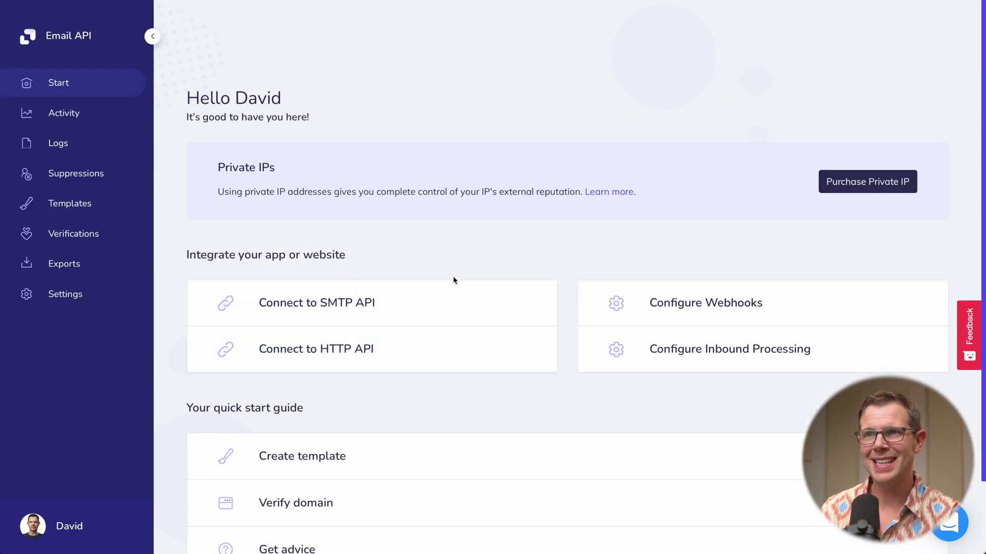
scroll(475, 289, down, 2)
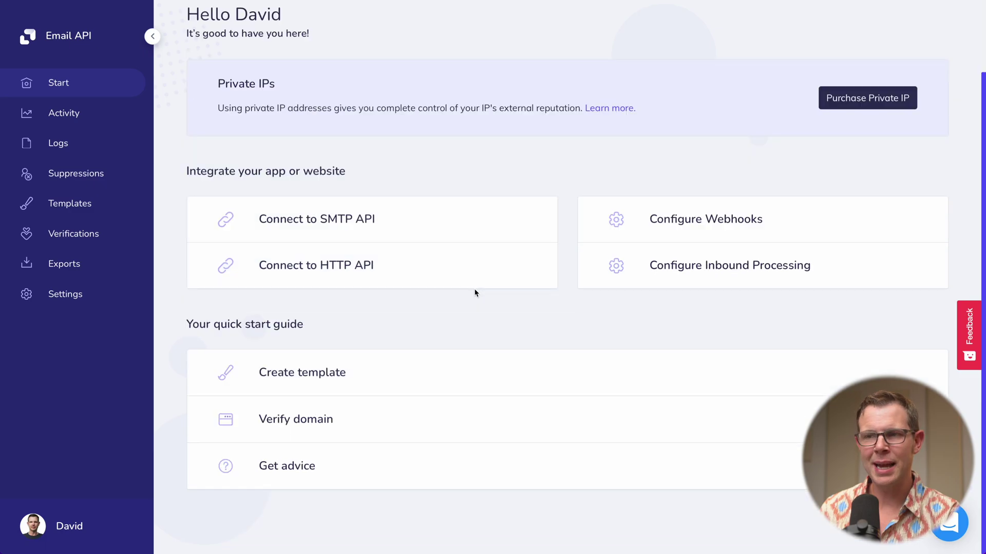
click(306, 421)
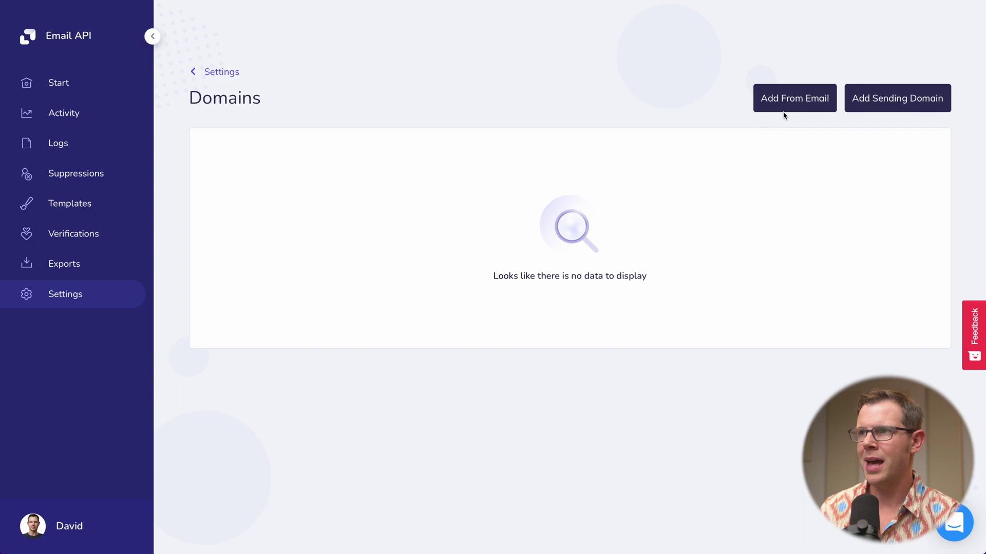
click(911, 103)
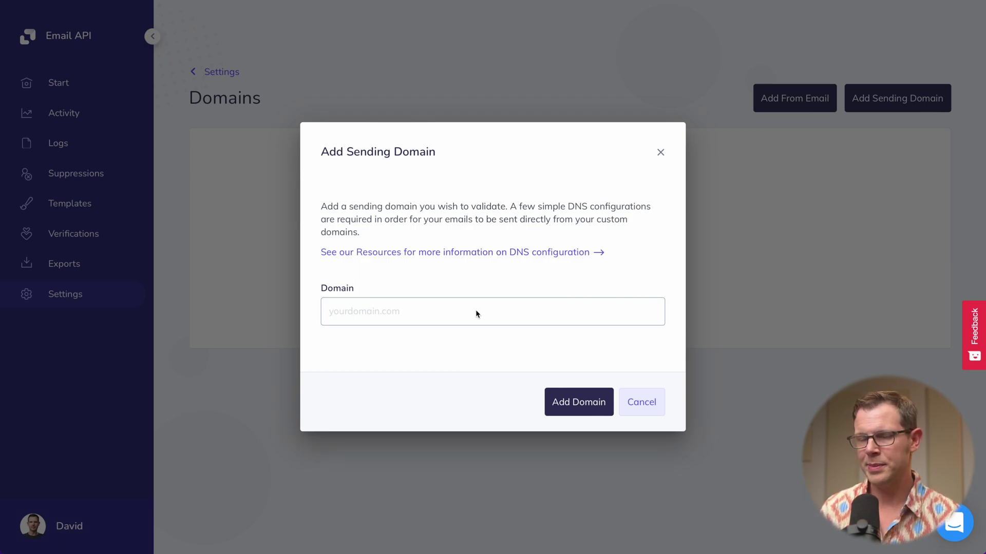
click(372, 314)
text(c)
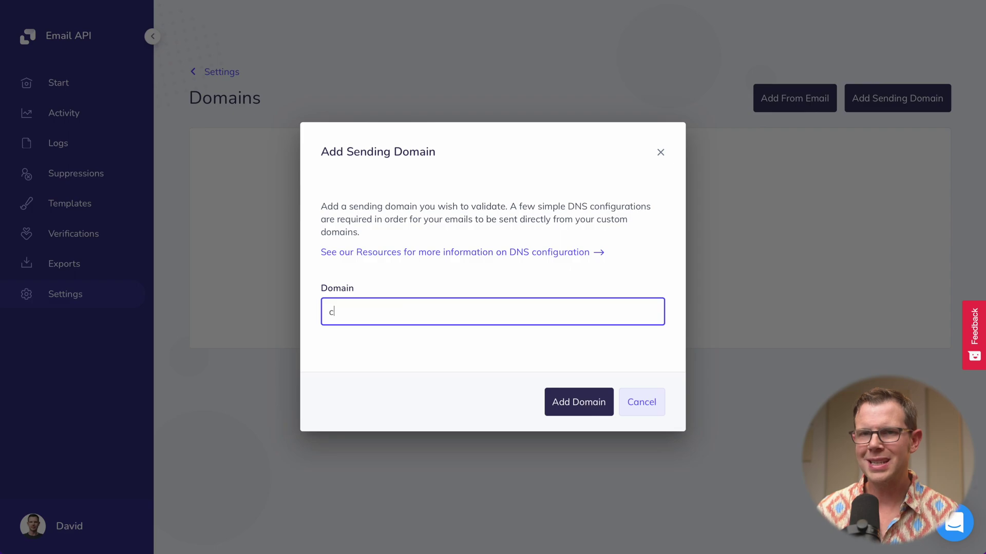
text(lientamp.com)
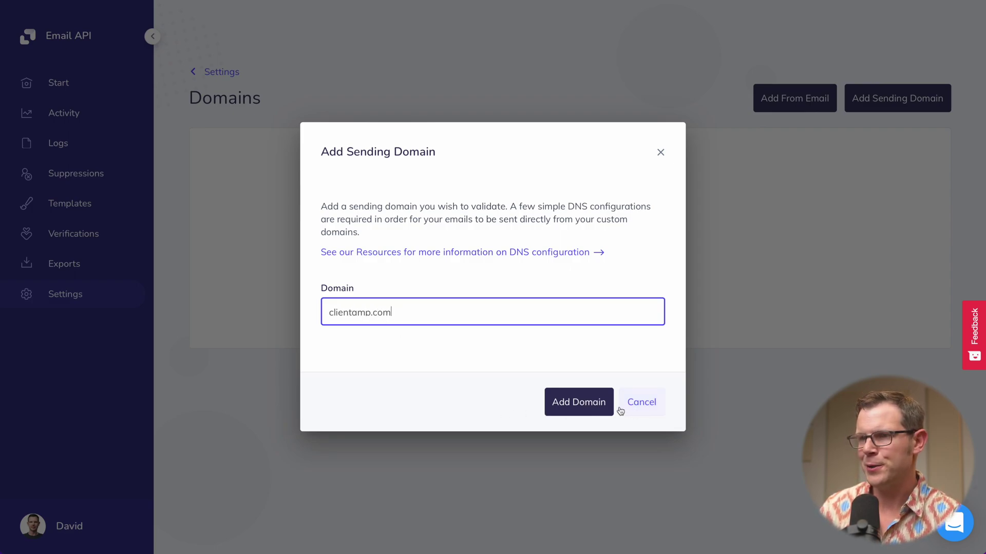
click(577, 407)
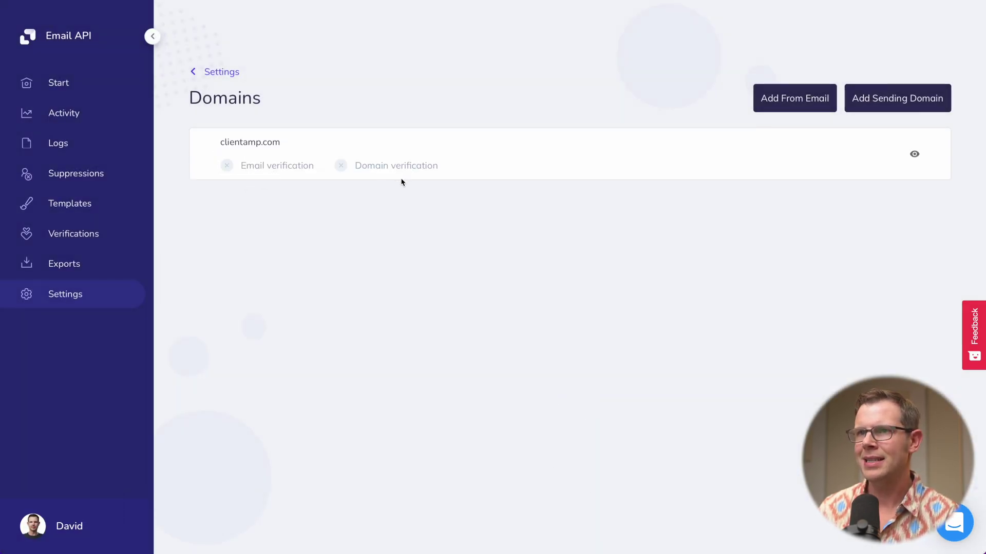
Open clientamp.com's DNS settings, expand SPF and select include:_spf.elasticemail.com in its value.
click(917, 157)
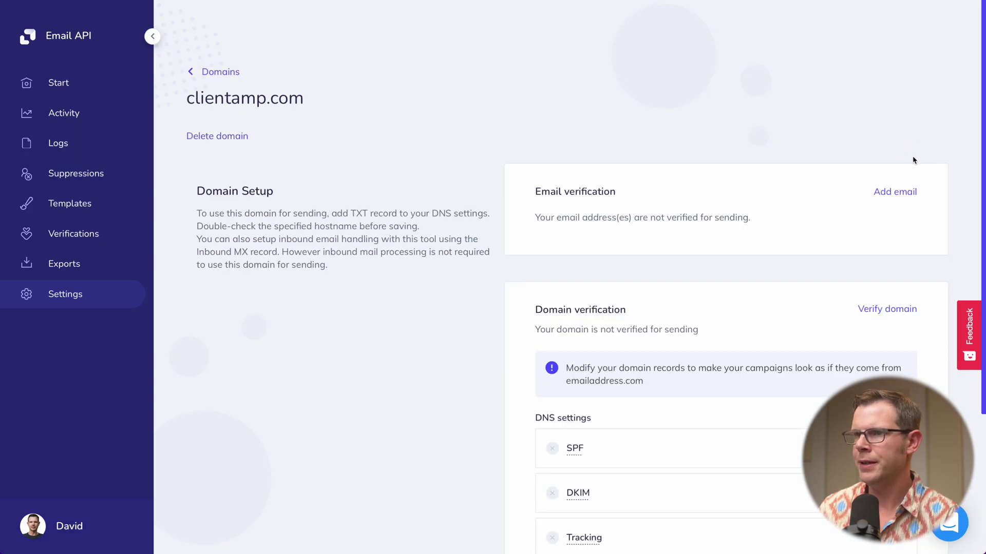
scroll(785, 294, down, 3)
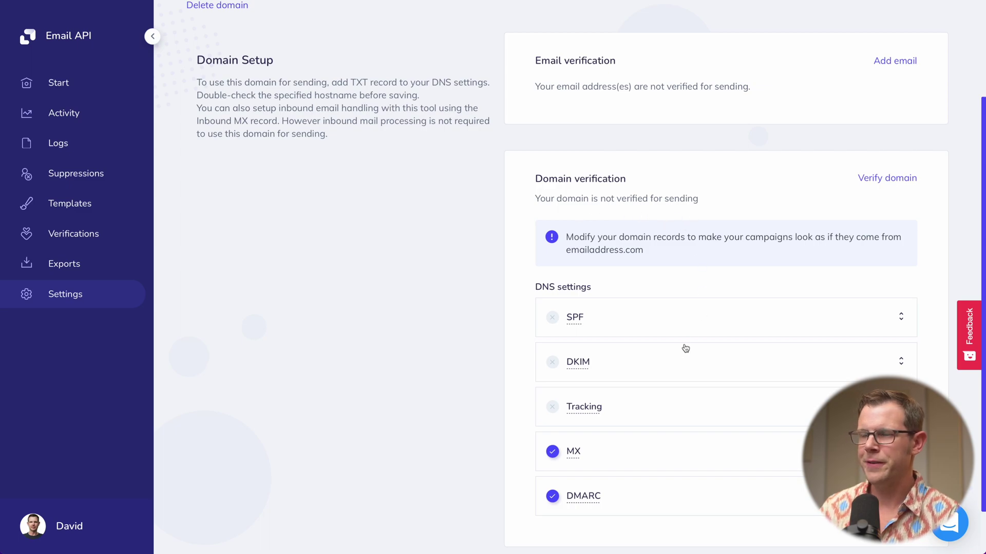
scroll(713, 354, down, 1)
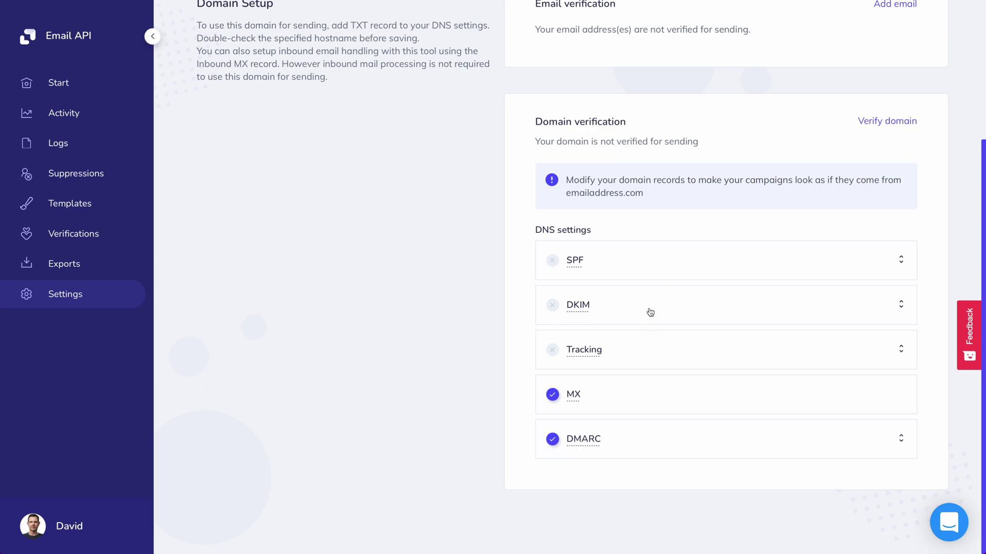
click(634, 266)
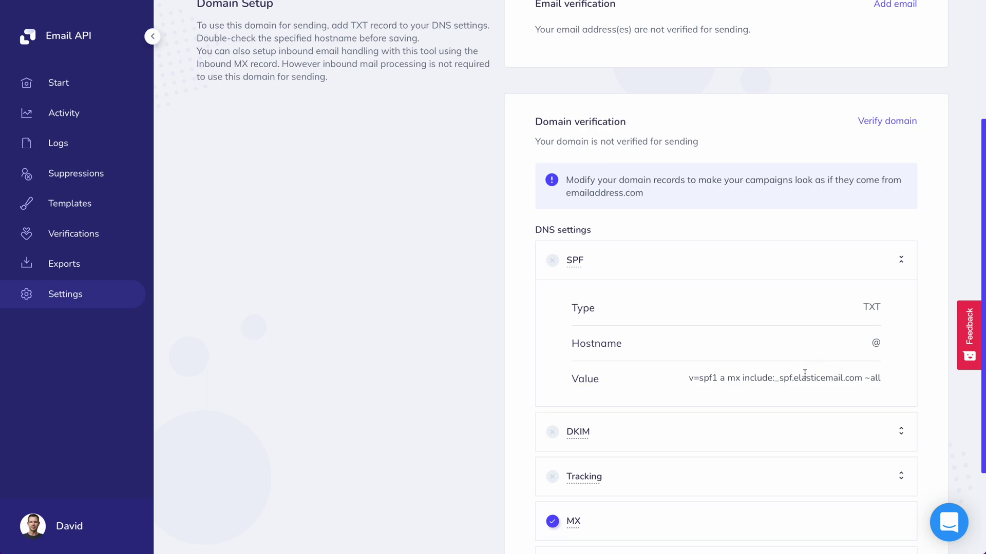
drag(744, 378, 859, 378)
key(super+c)
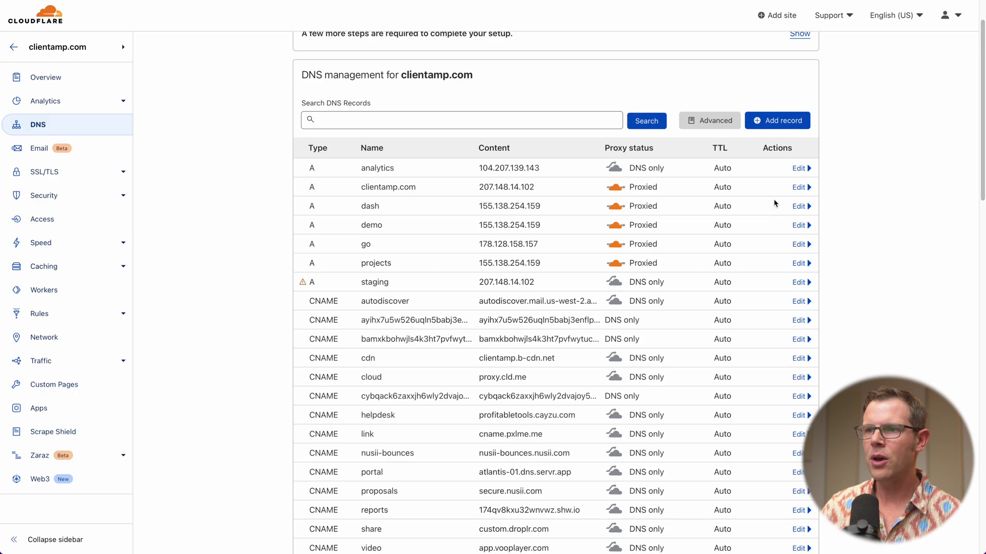
Edit the Cloudflare SPF TXT record to insert include:_spf.elasticemail.com before ?all and save.
click(391, 115)
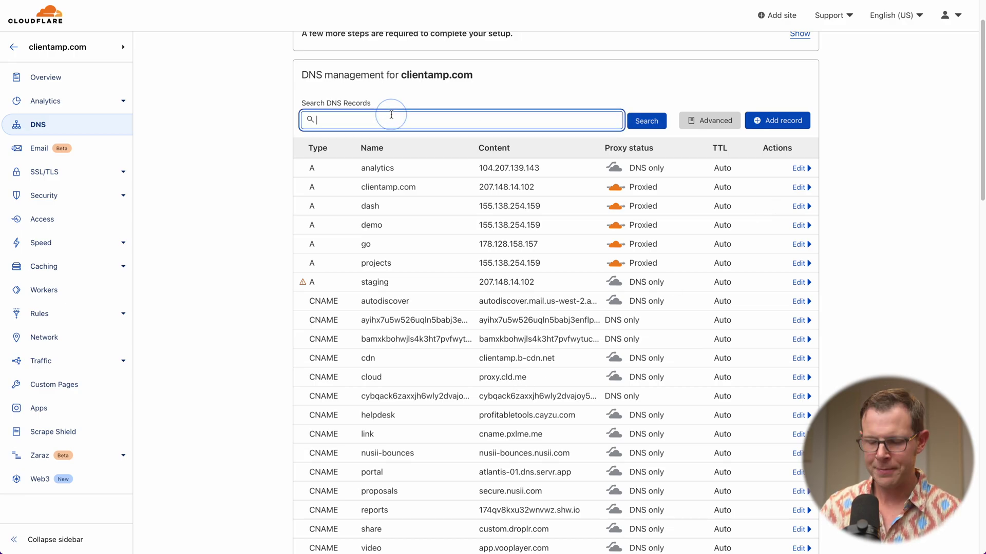
text(spf)
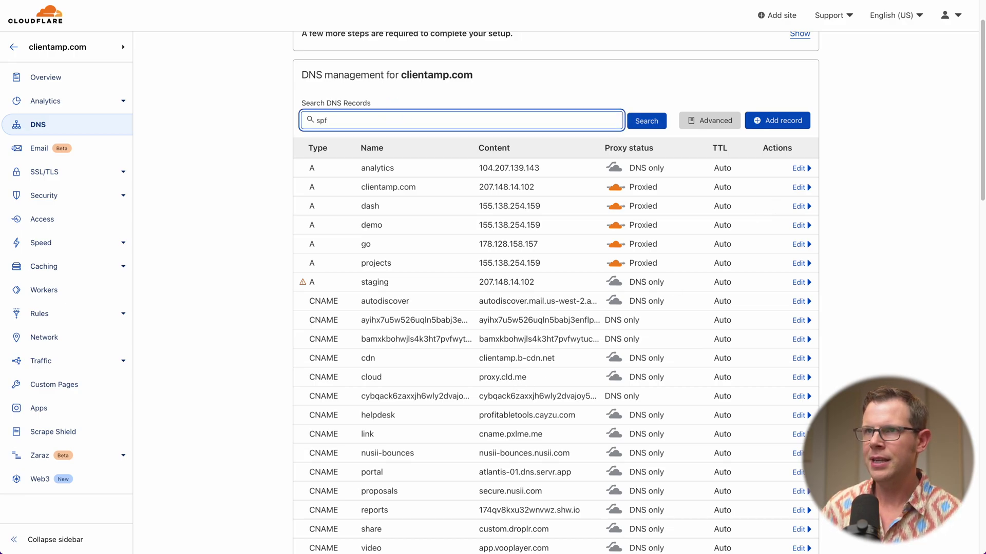
key(Return)
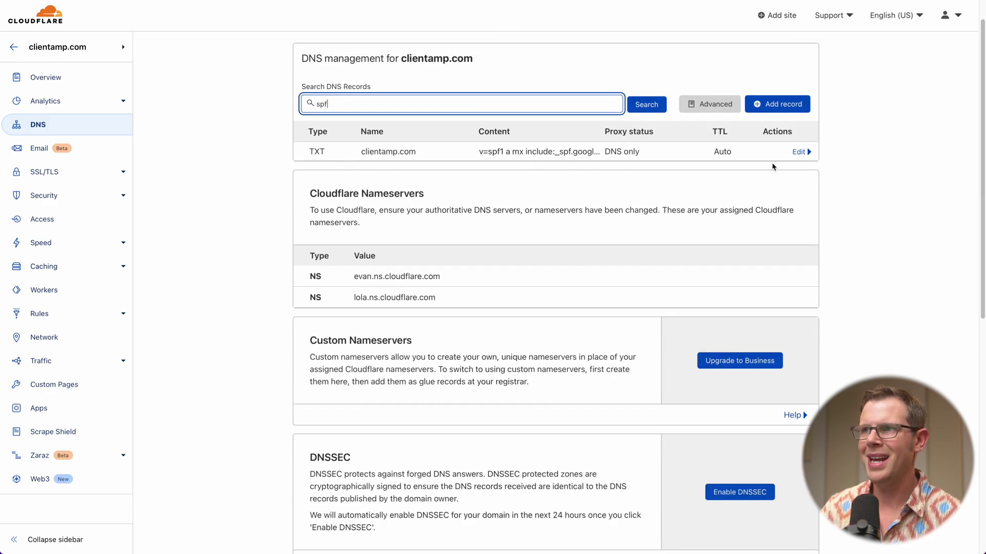
click(799, 152)
click(517, 235)
key(super+z)
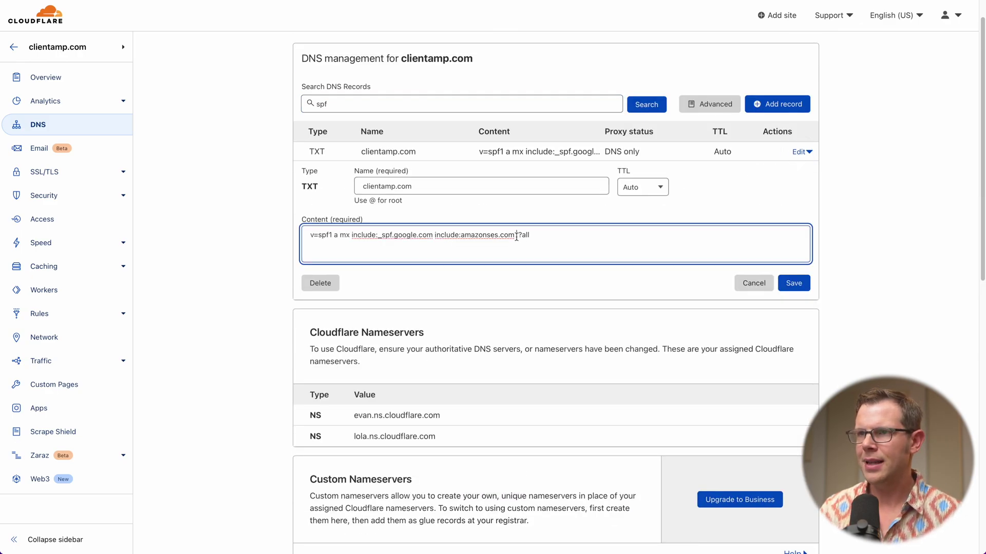
key(super+v)
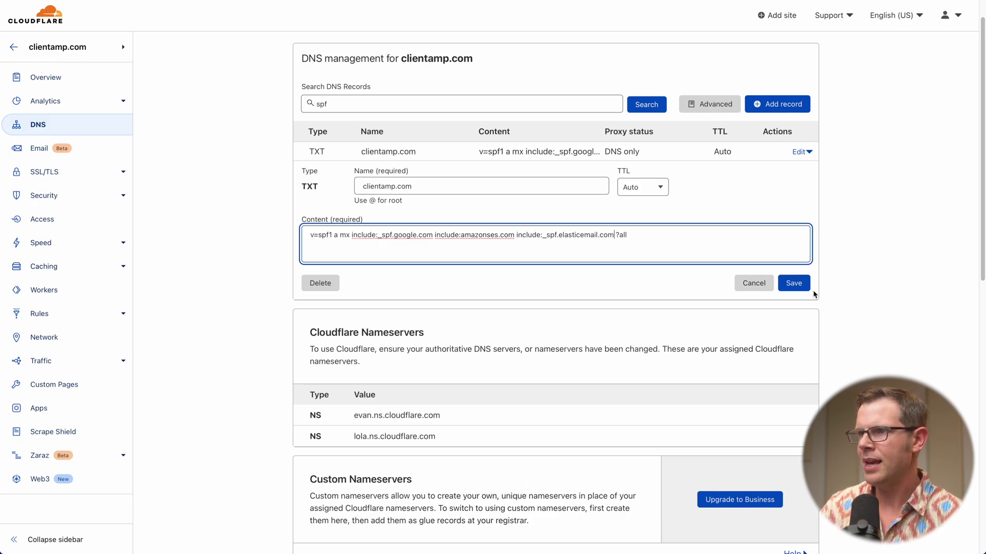
click(793, 283)
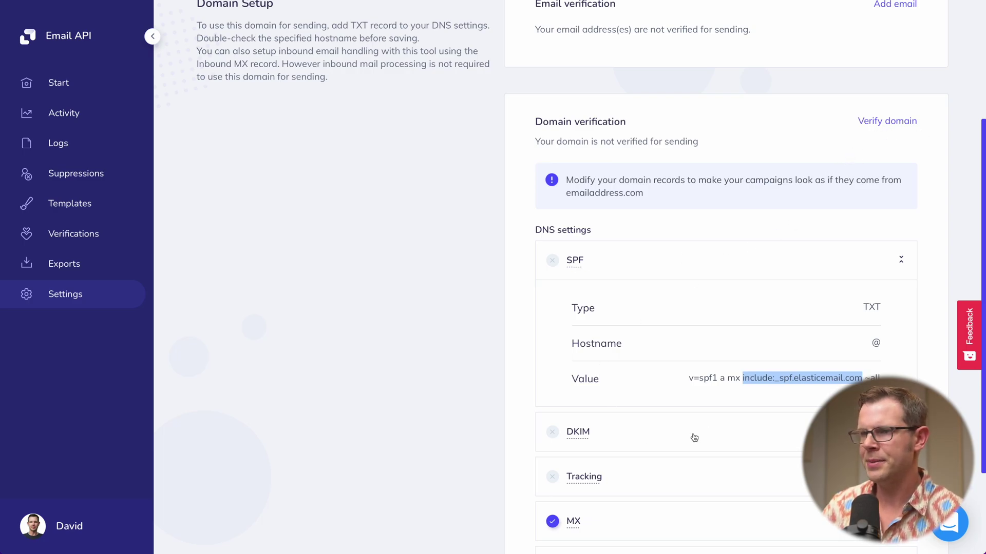
Expand the DKIM record and copy its host name api._domainkey.
click(675, 437)
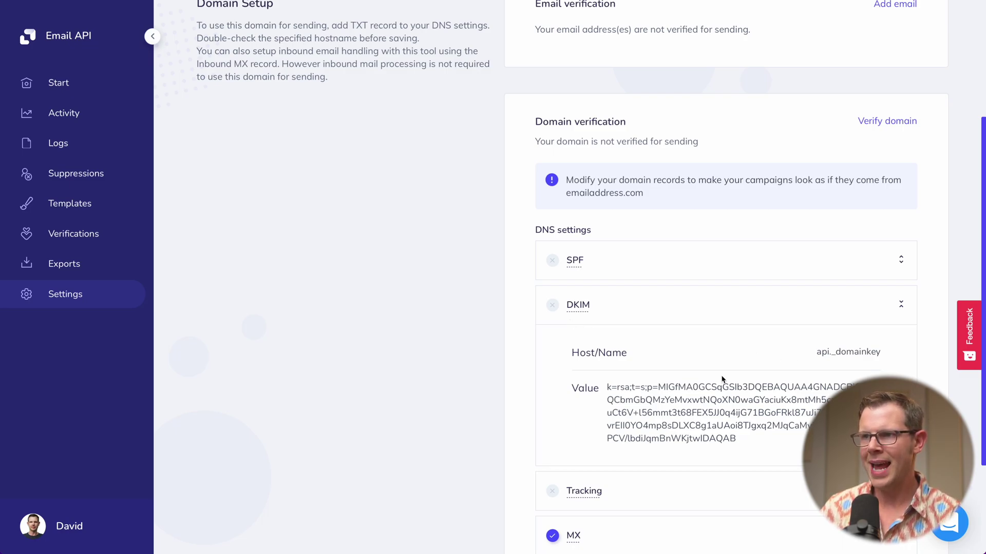
drag(815, 352, 886, 352)
key(super+c)
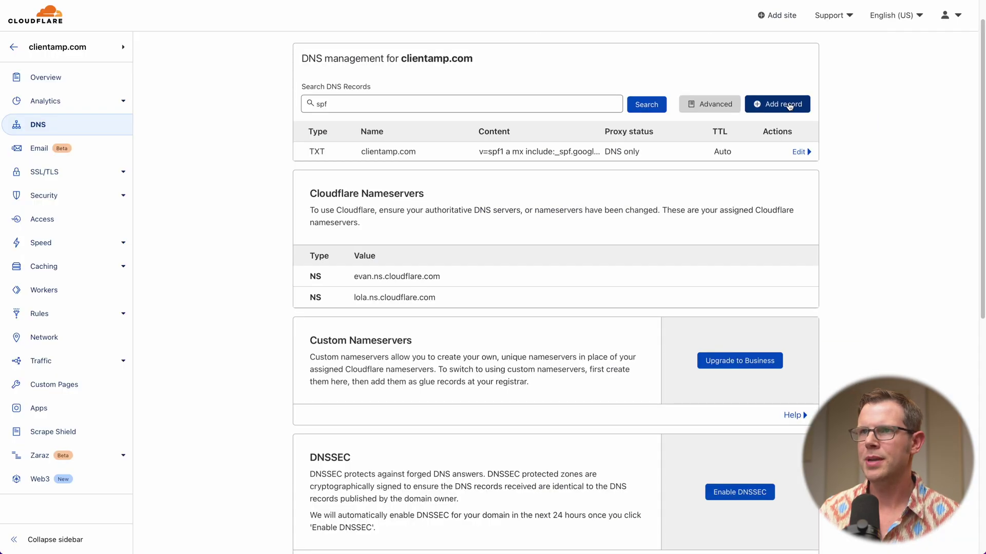
Add a Cloudflare TXT record named api._domainkey containing the copied Elastic Email DKIM value.
click(786, 104)
click(323, 163)
text(TXT)
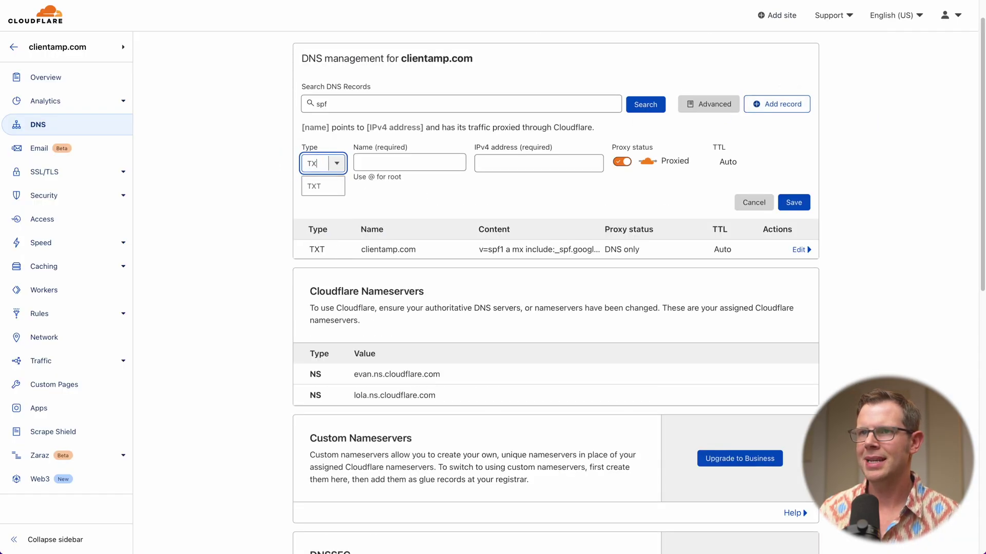
key(Return)
click(409, 163)
key(super+v)
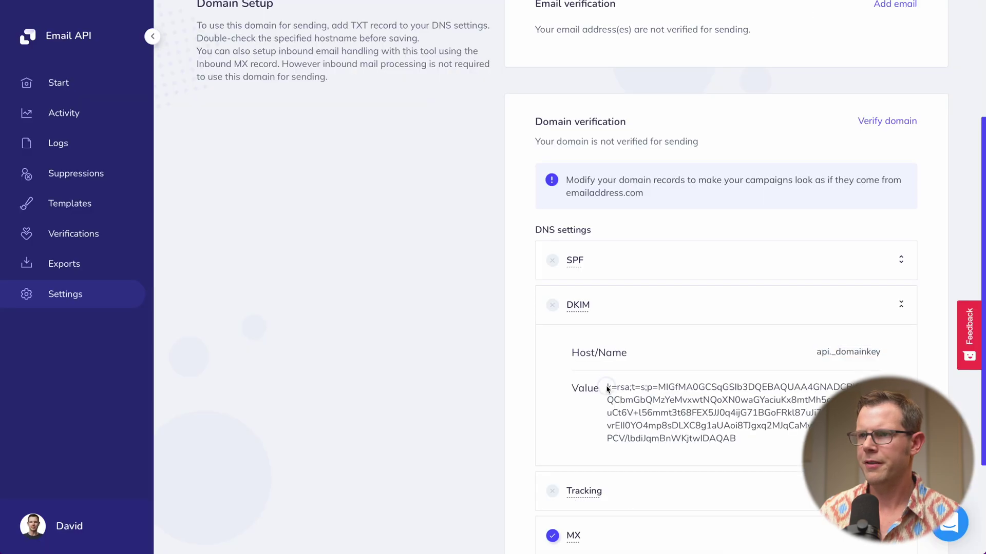
drag(607, 389, 741, 434)
key(super+c)
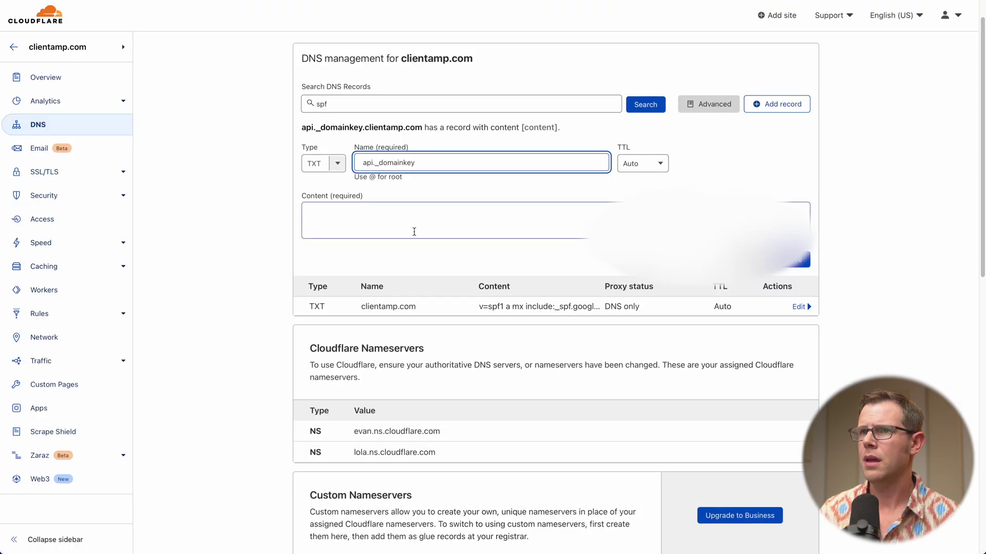
click(414, 232)
key(super+v)
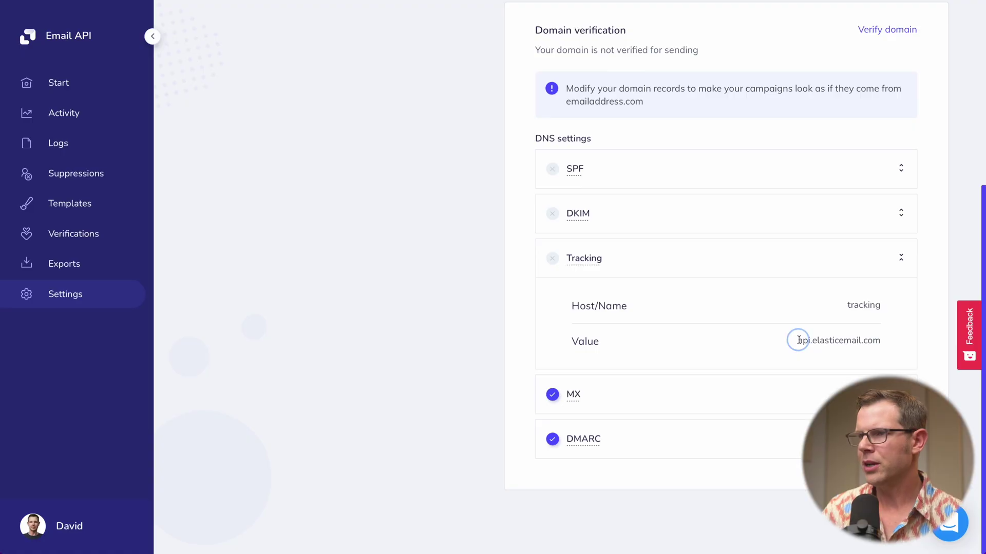
Create a DNS-only Cloudflare CNAME record 'tracking' targeting api.elasticemail.com and save it.
drag(799, 340, 880, 337)
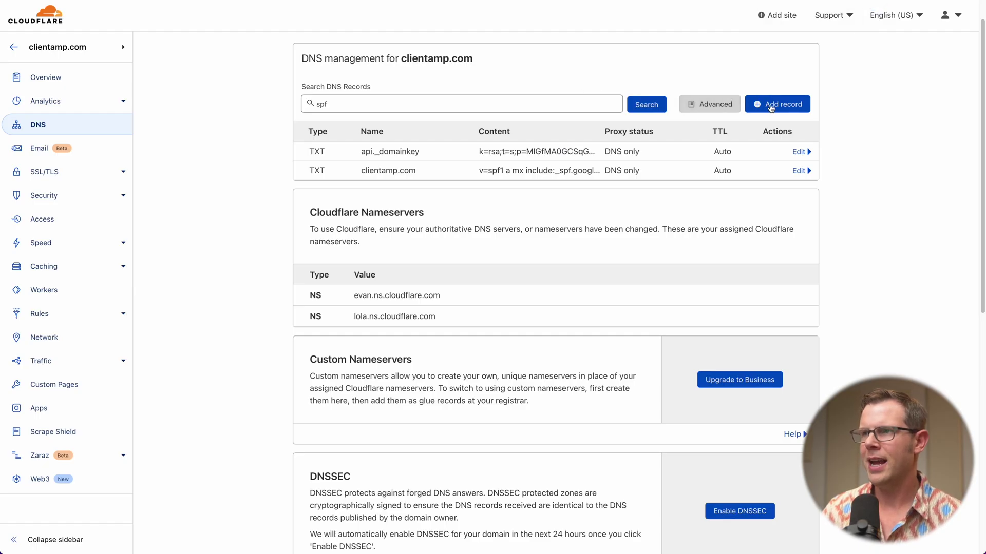
click(771, 108)
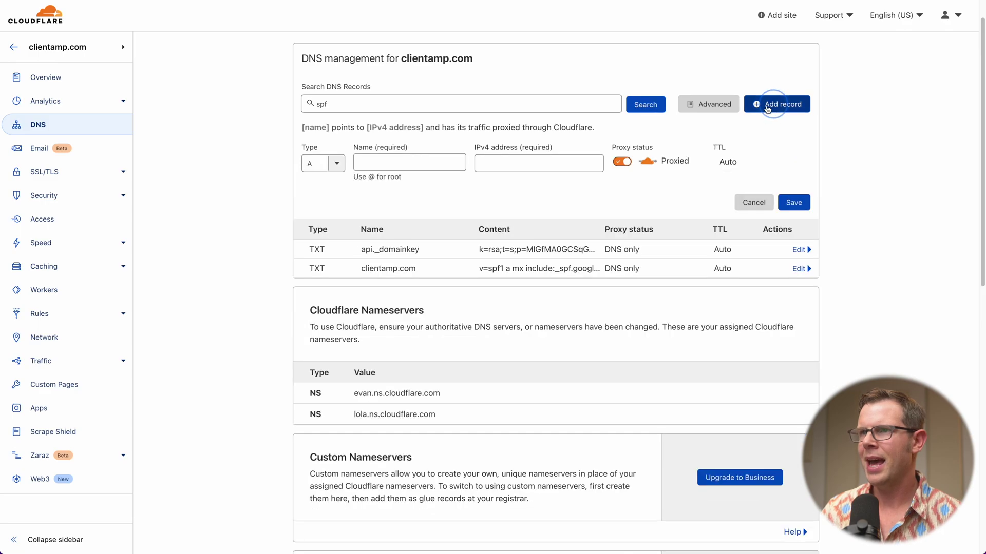
click(316, 164)
text(cname)
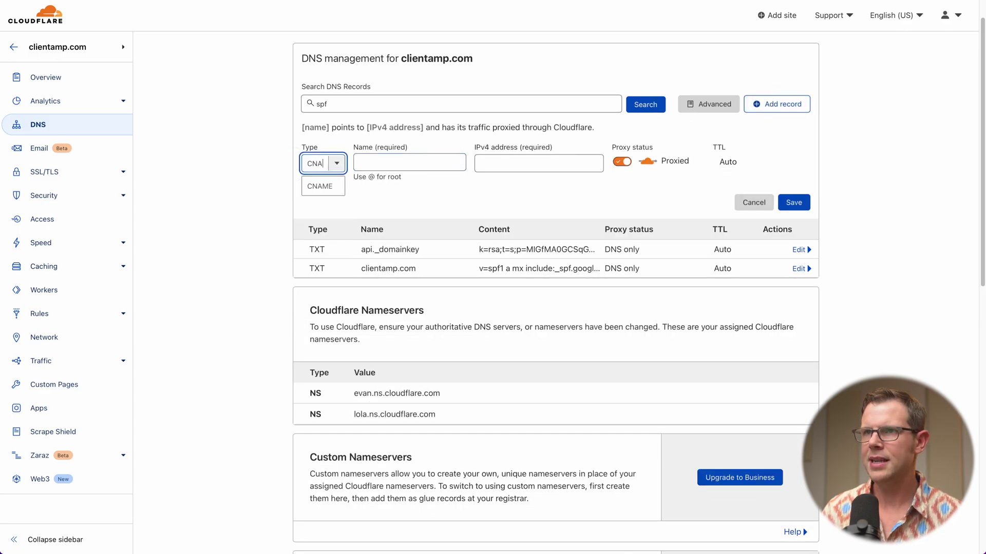
key(Tab)
text(tracking)
click(518, 164)
key(super+v)
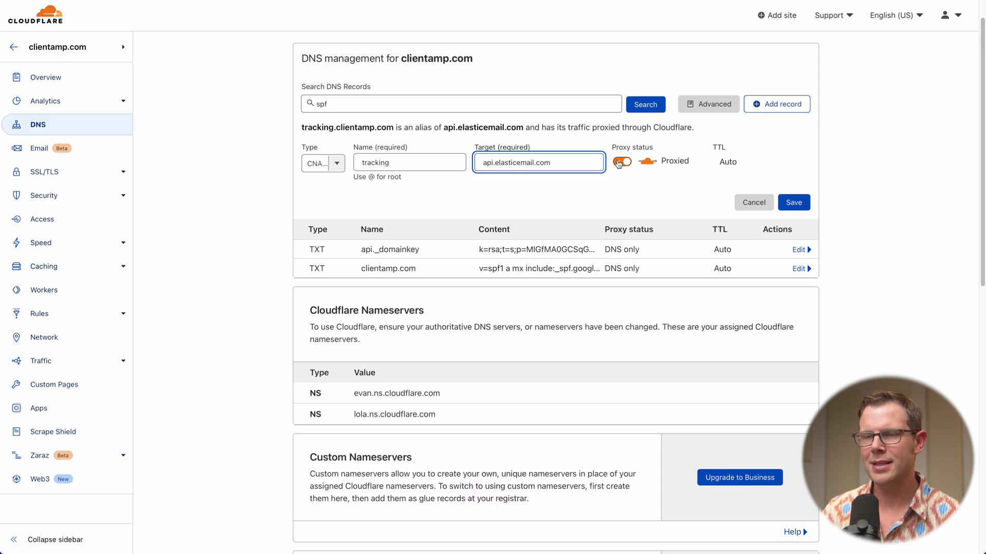
click(621, 166)
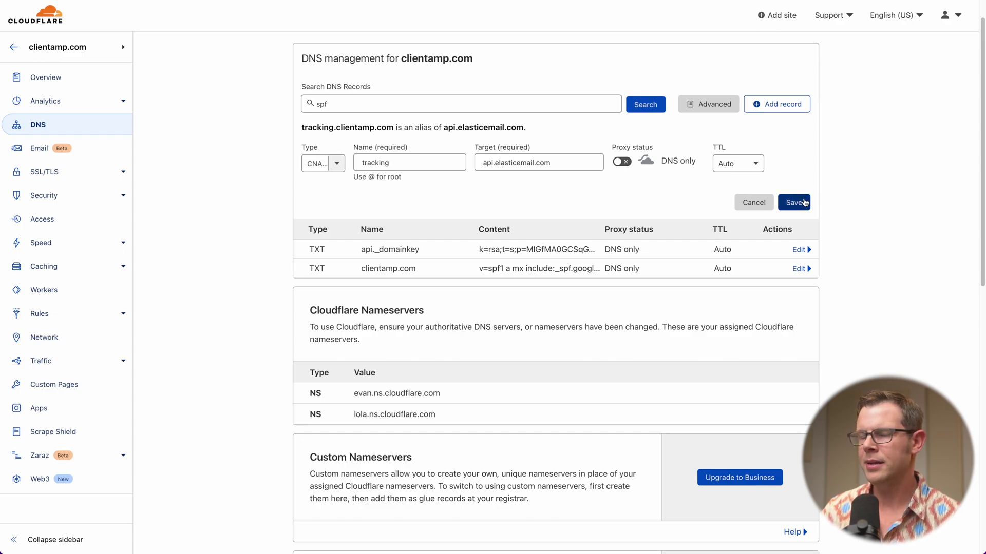
click(793, 203)
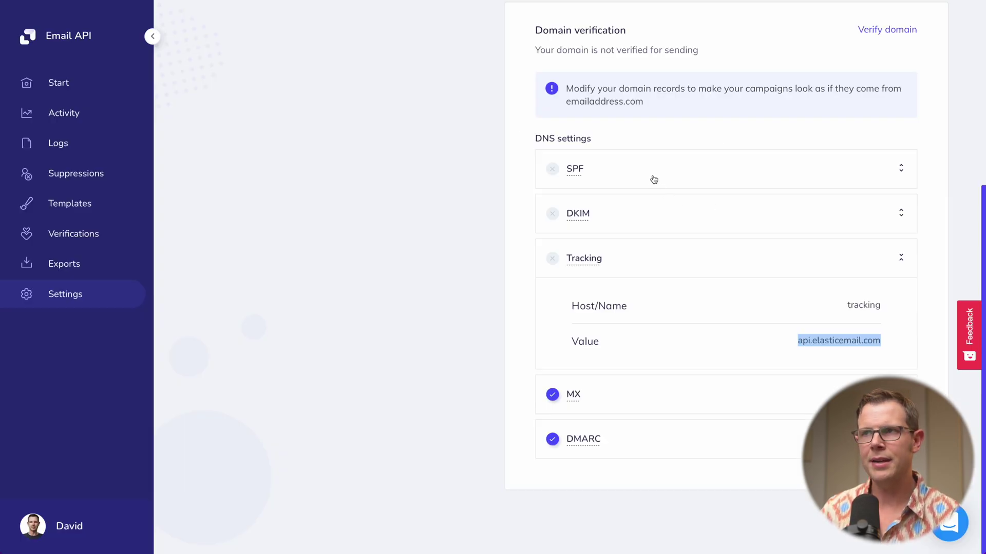
Re-run domain verification until SPF, DKIM, Tracking, MX and DMARC all pass, then close the result.
scroll(832, 128, up, 1)
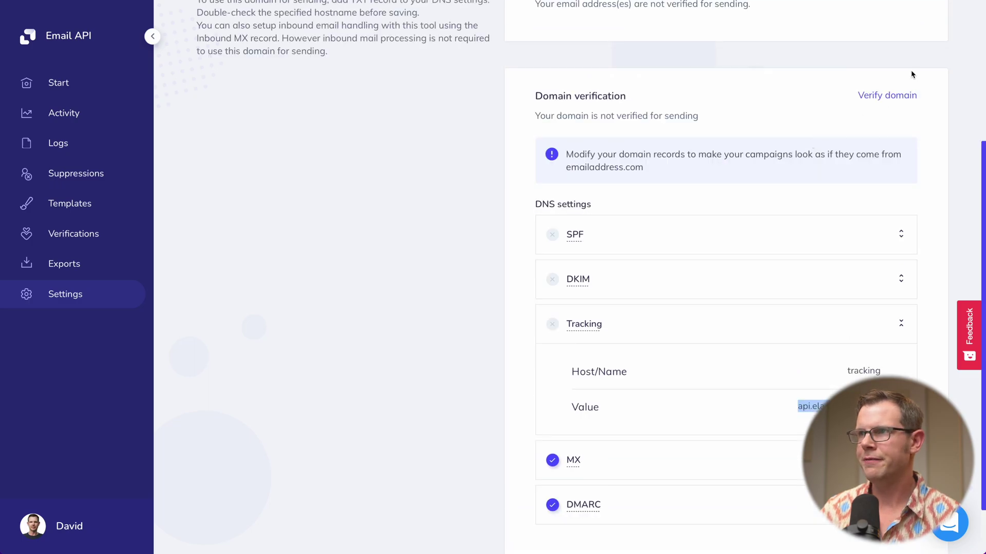
click(883, 100)
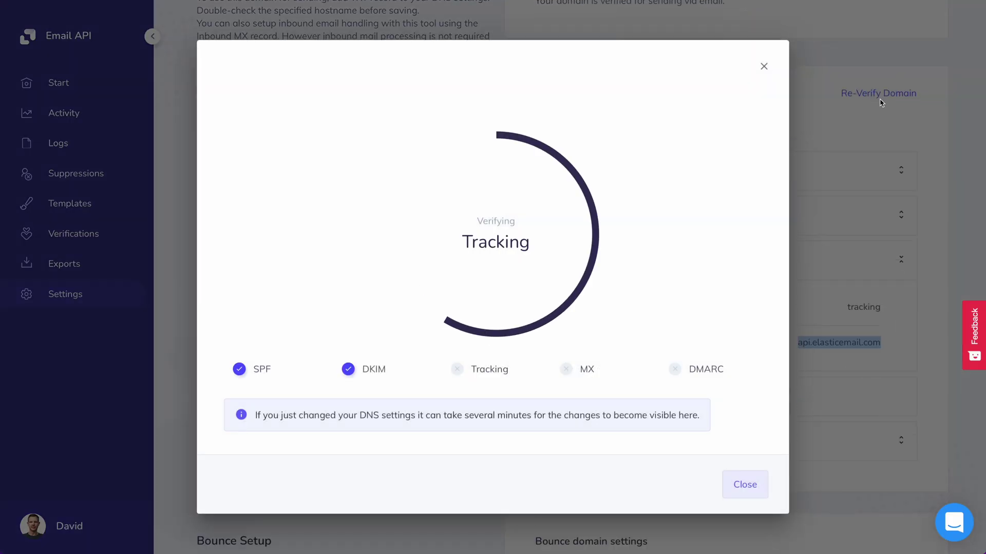
click(754, 485)
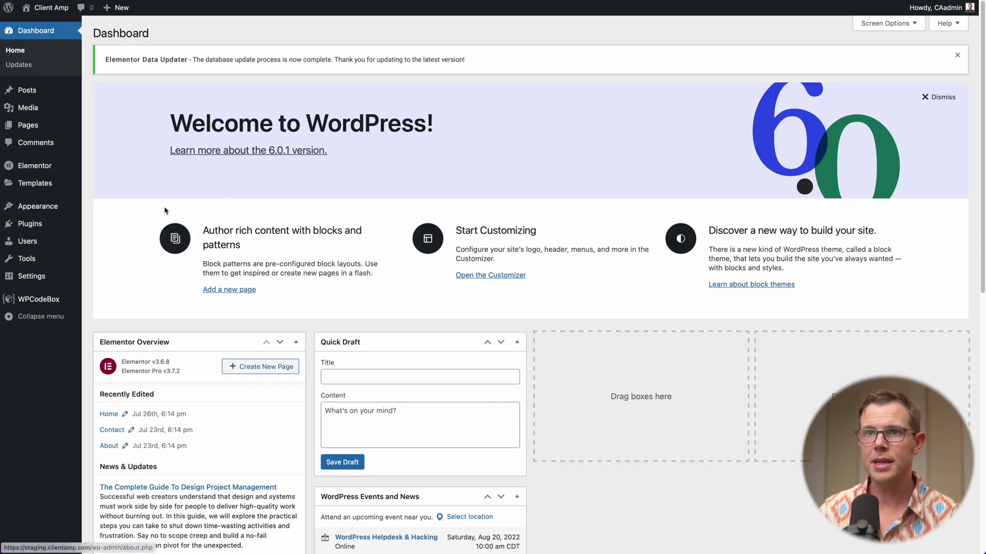
Go to Plugins > Add New from the WordPress sidebar.
mouse_move(23, 232)
click(106, 239)
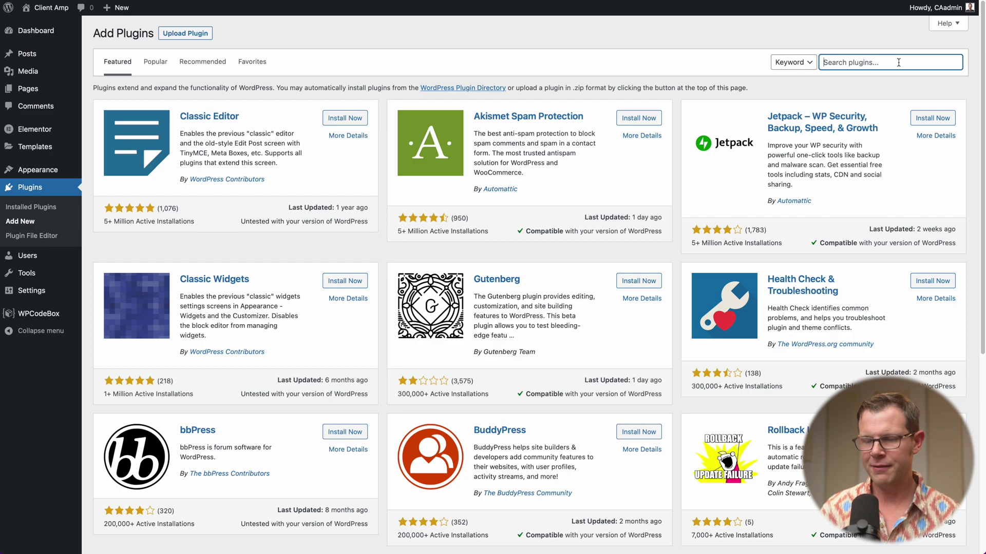
Search plugins for 'elastic', then install and activate Elastic Email Sender.
text(elastic)
key(Return)
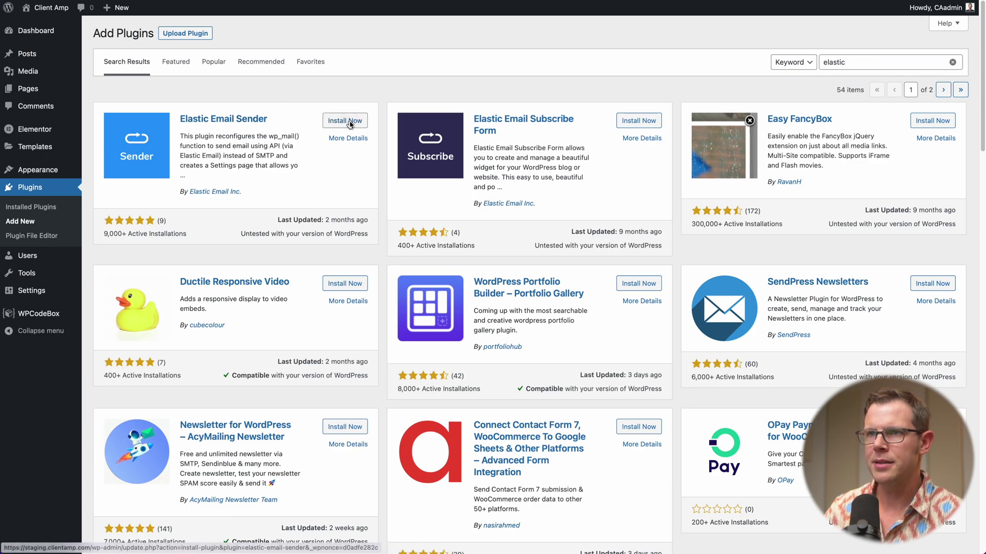
click(350, 121)
click(354, 124)
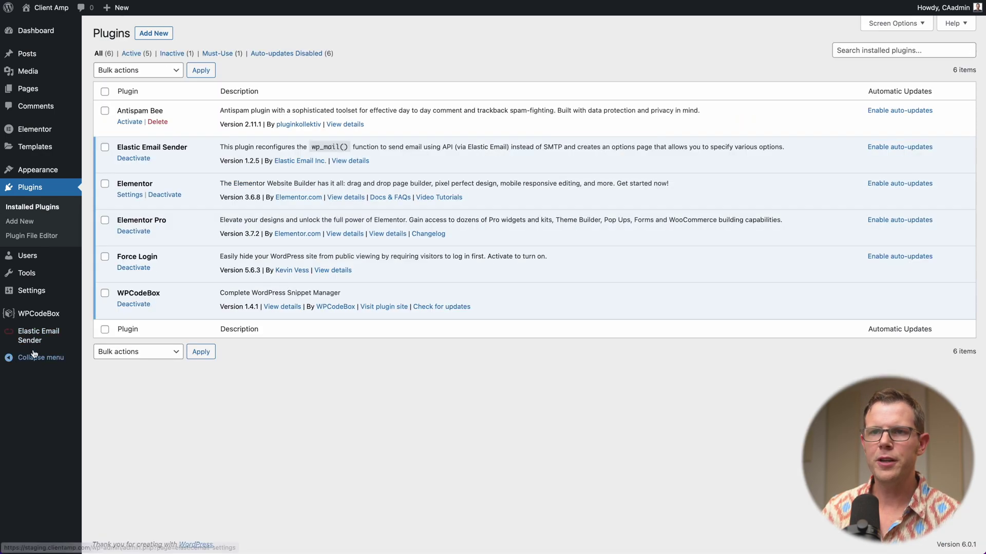
mouse_move(33, 342)
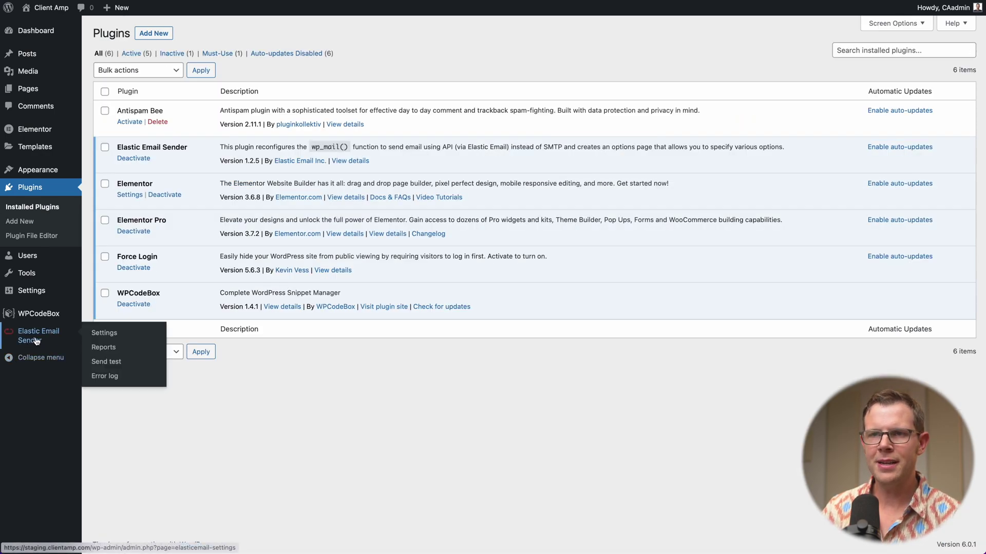
In Elastic Email Sender Settings, choose 'Send all WordPress emails via Elastic Email API'.
click(104, 333)
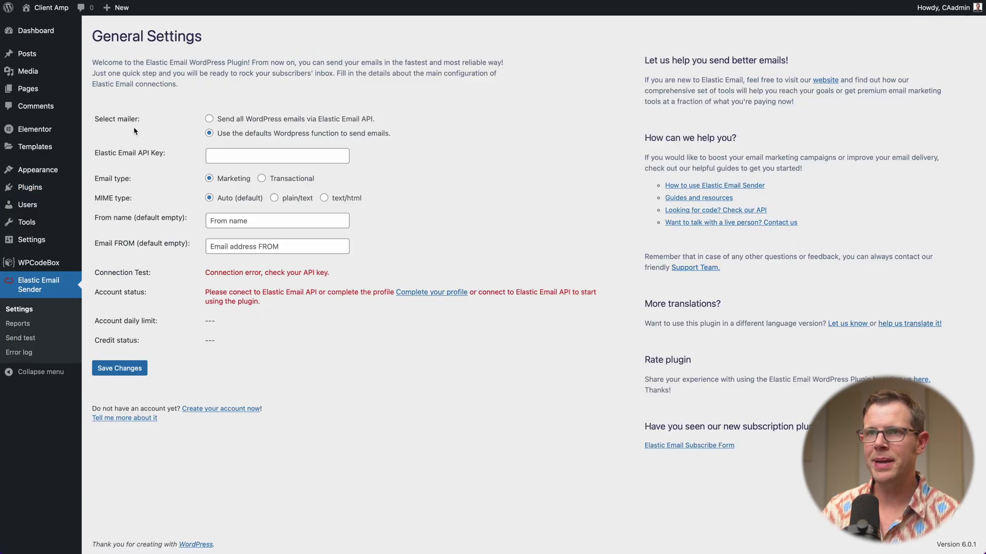
click(210, 119)
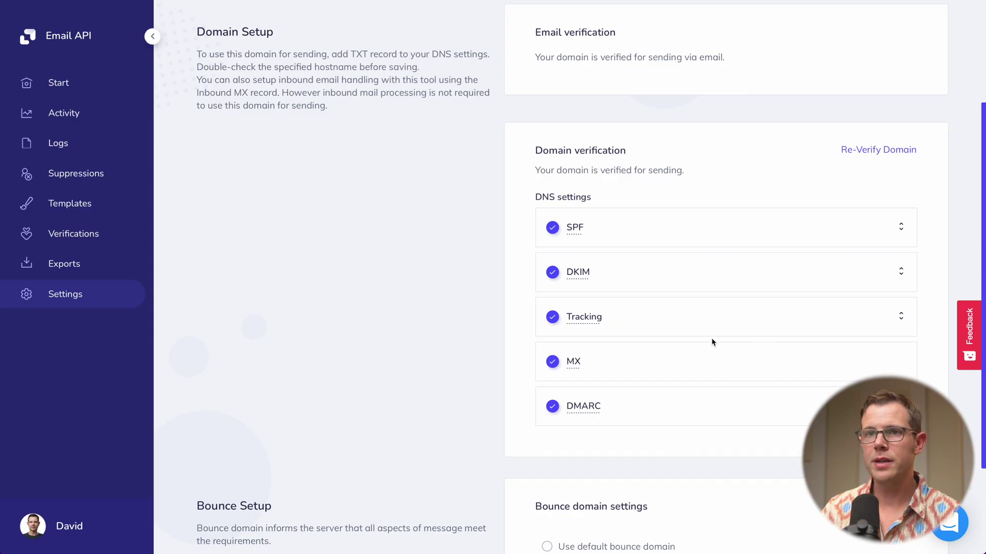
From account settings, start an additional API key named 'Client Amp Demo'.
click(87, 298)
click(263, 225)
click(345, 184)
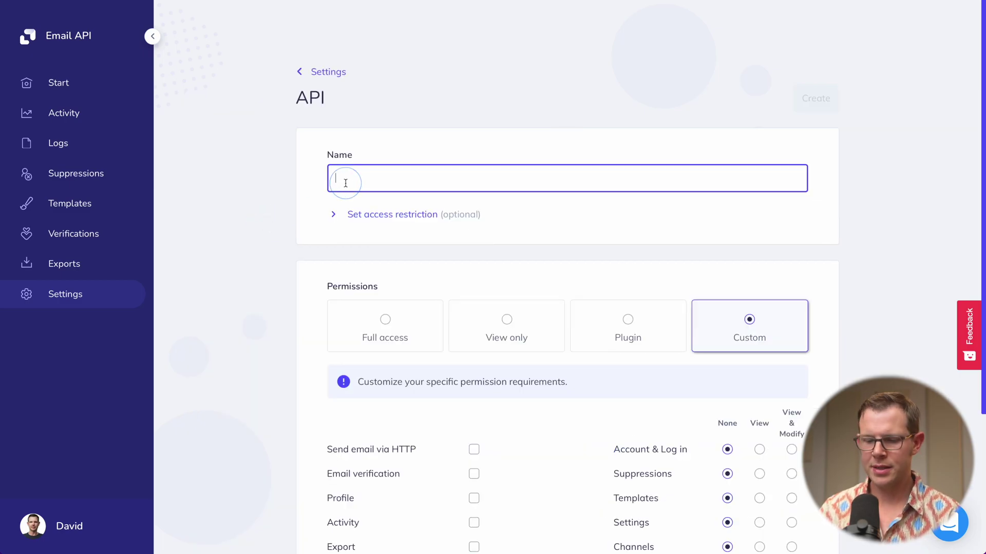
key(super+a)
text(Client A)
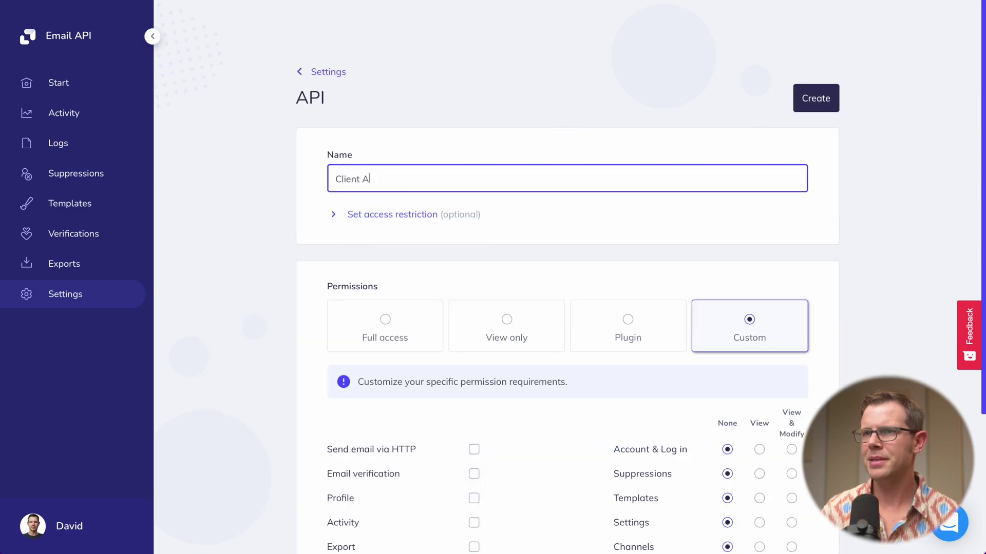
text(mp Demo)
Give the key Plugin permissions, create it, and copy the generated key.
click(628, 320)
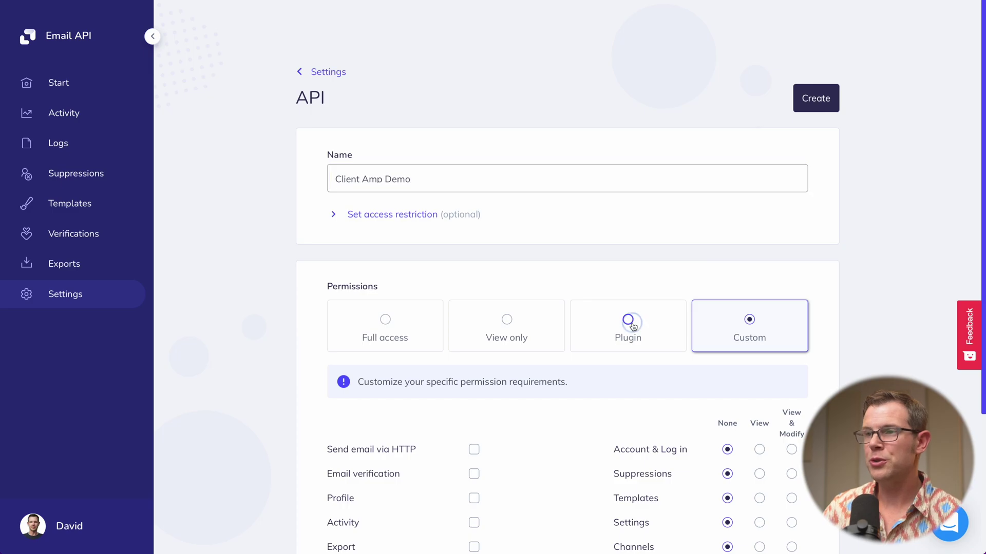
scroll(631, 328, down, 1)
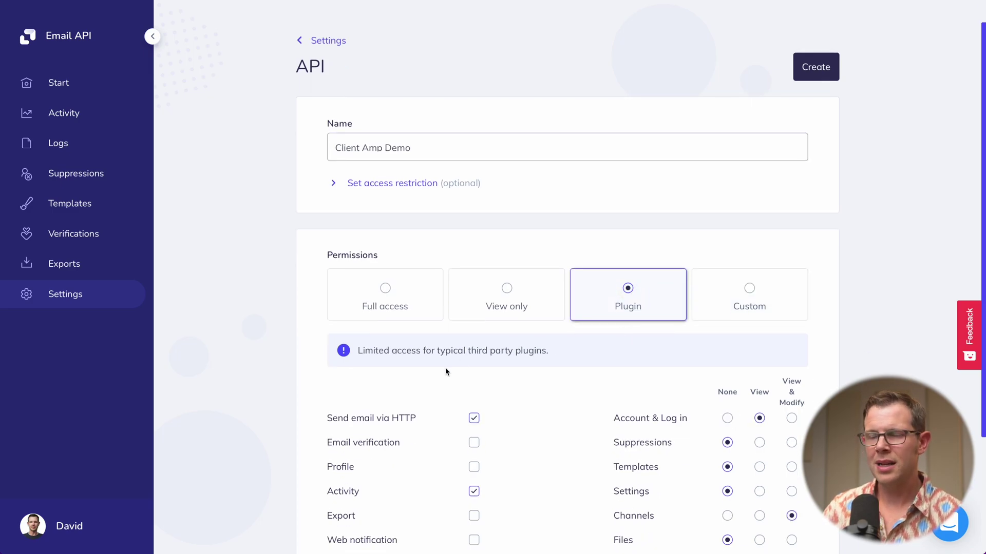
scroll(447, 369, down, 1)
scroll(491, 360, down, 2)
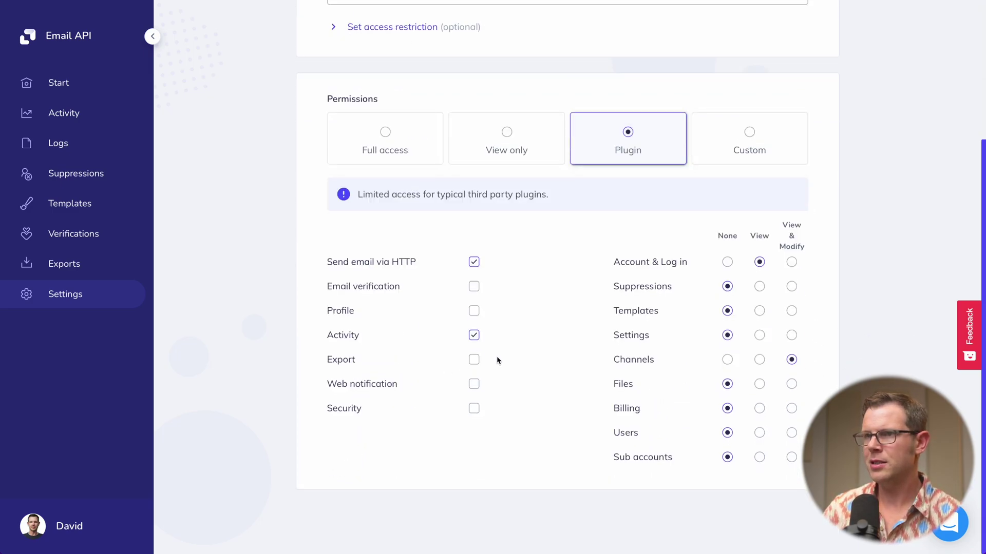
scroll(550, 366, up, 3)
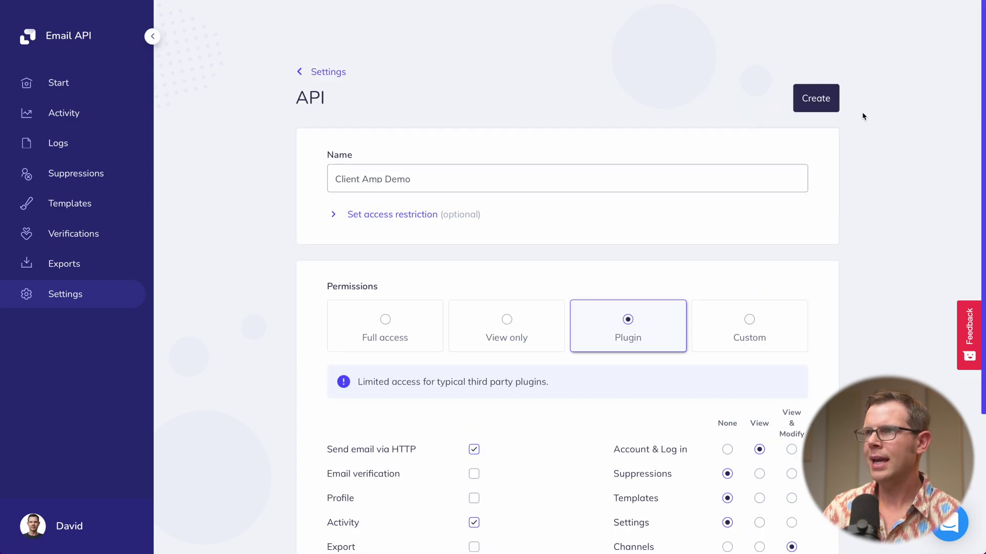
click(827, 105)
click(244, 329)
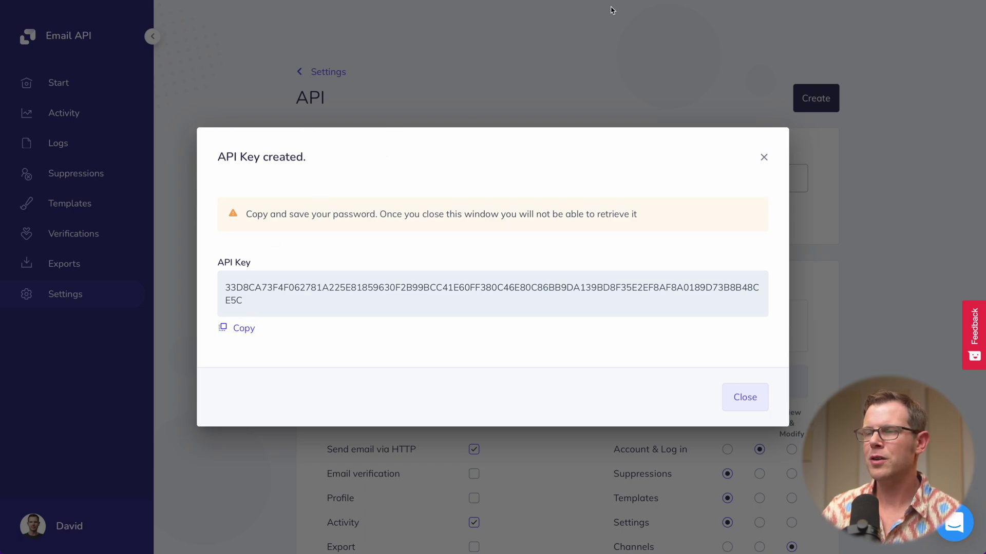
click(626, 6)
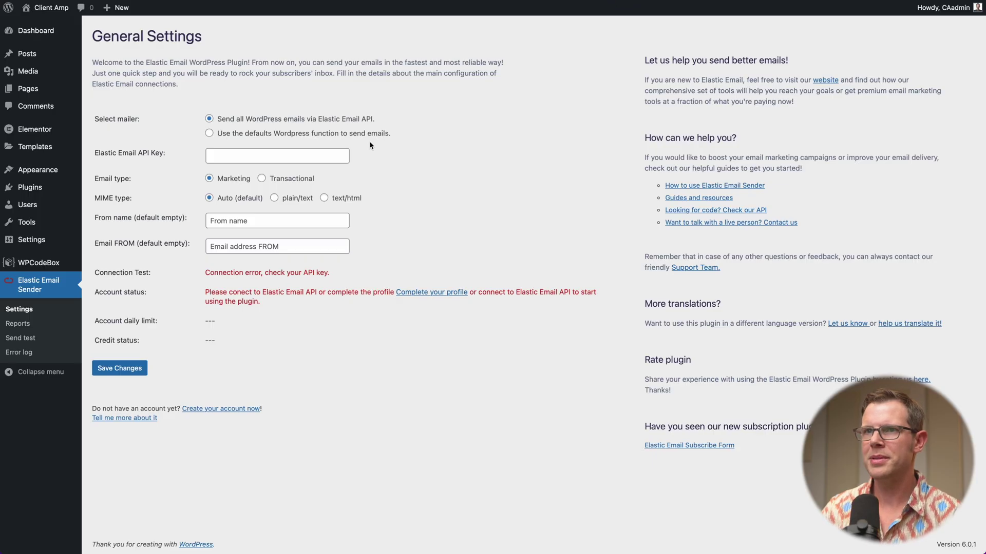
Paste the copied API key into the plugin settings and set the email type to Transactional.
click(218, 160)
key(ctrl+v)
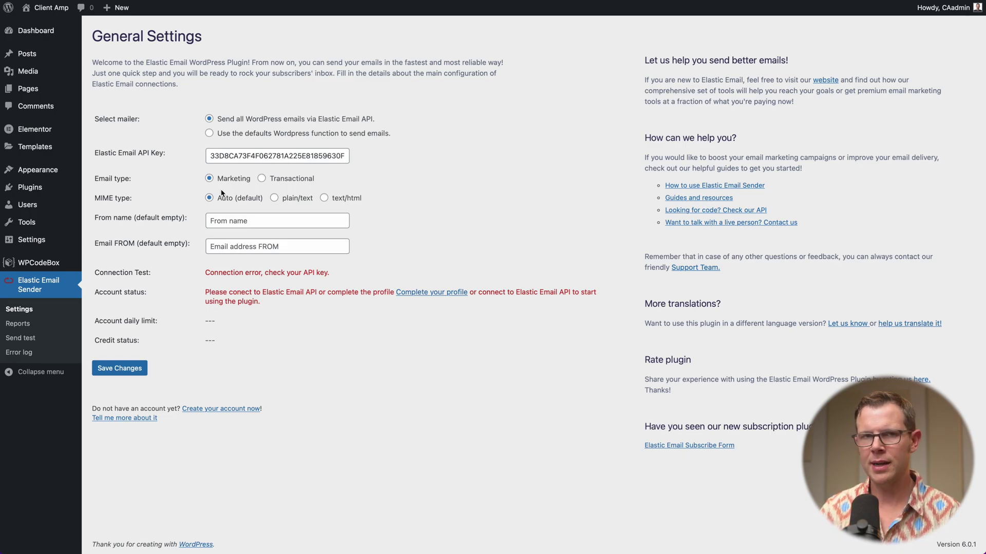
click(261, 179)
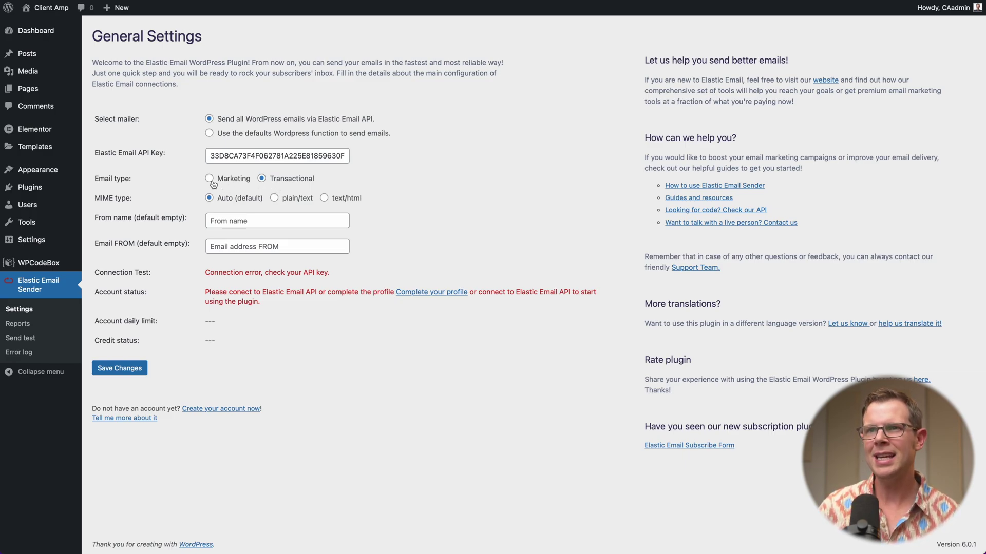
click(210, 180)
click(261, 179)
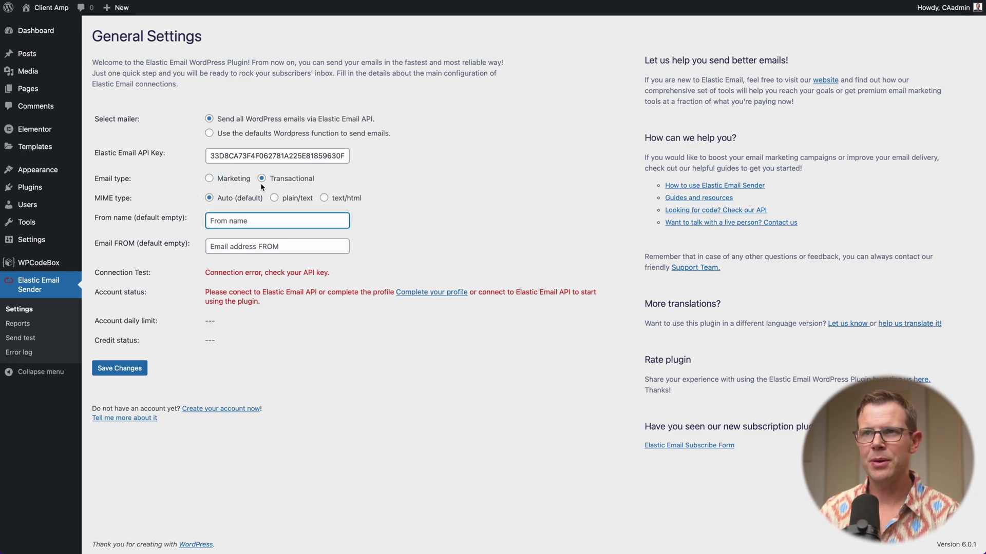
Enter the sender's from name and from email address, then save the settings.
click(228, 218)
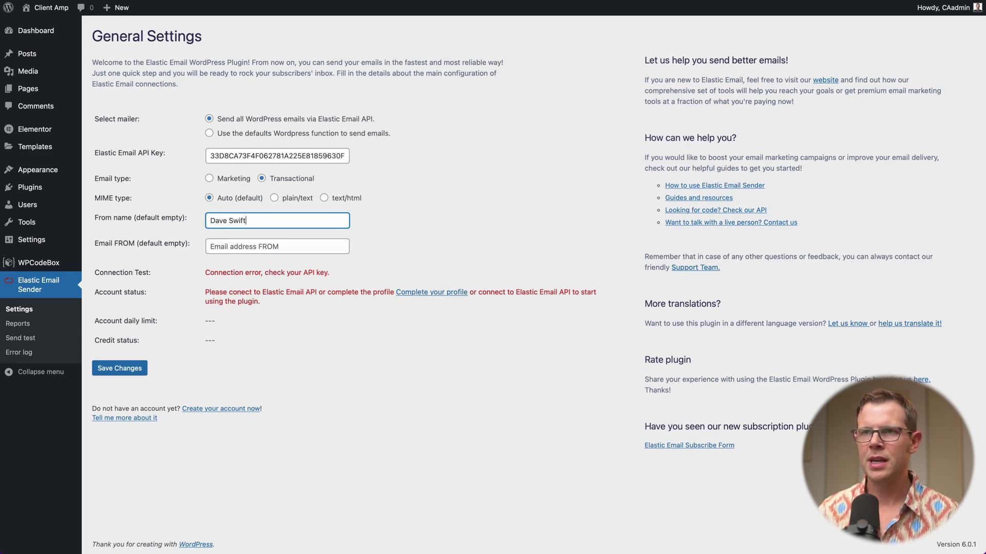
key(Tab)
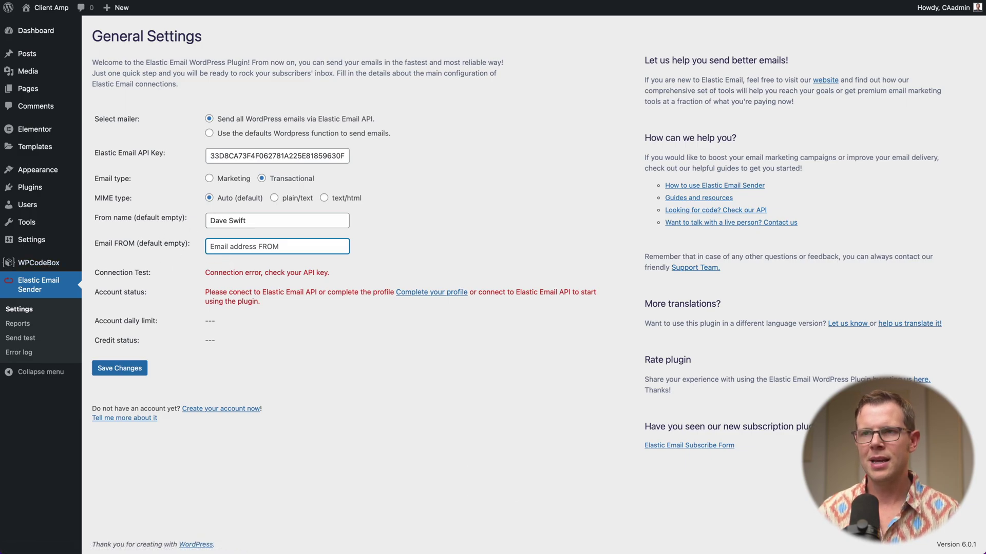
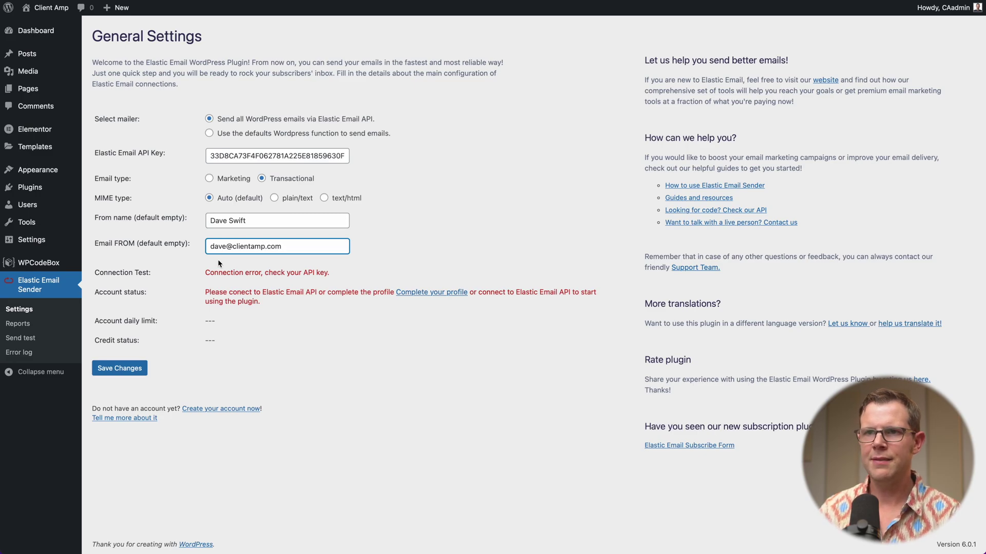
click(118, 369)
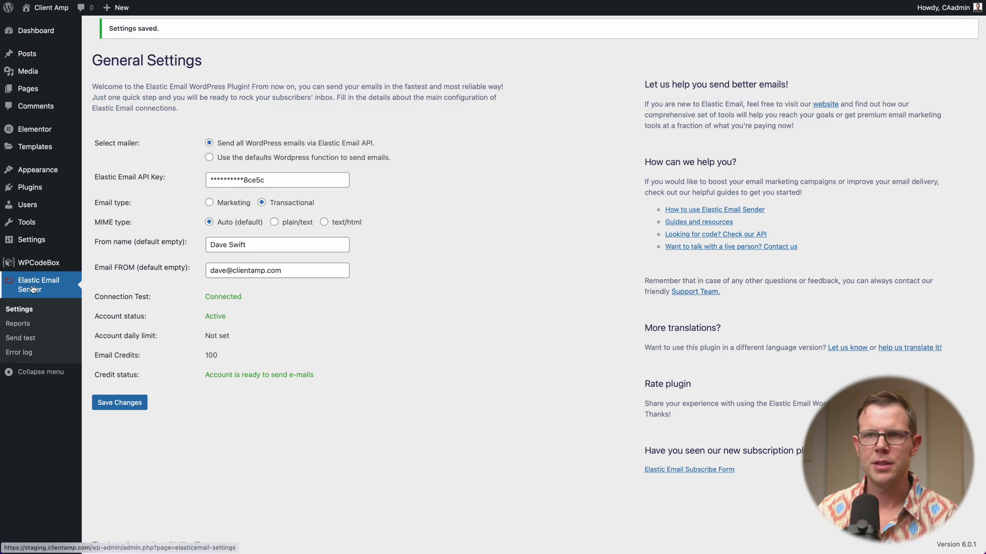
On the Send test page, paste the prepared multi-paragraph text into the Test message box.
click(22, 343)
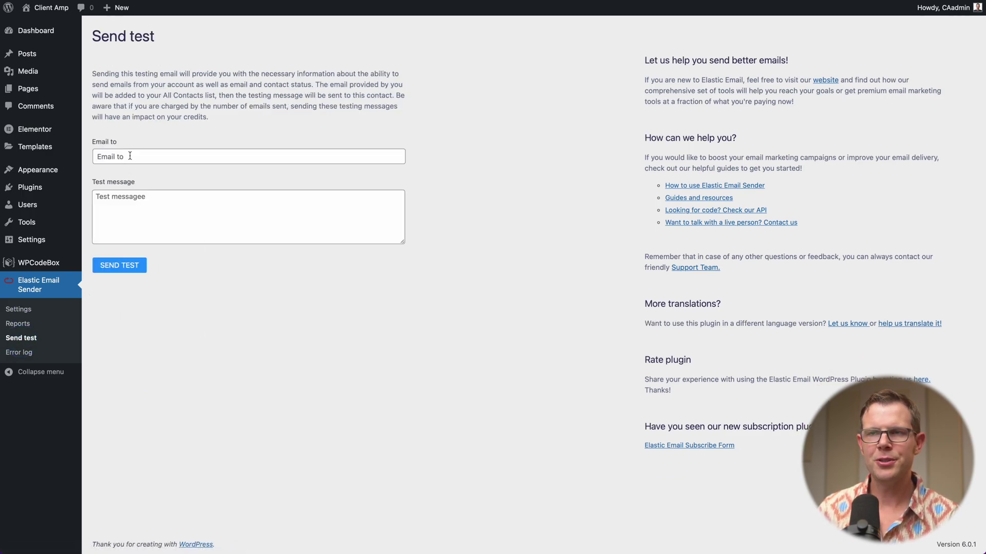
click(141, 217)
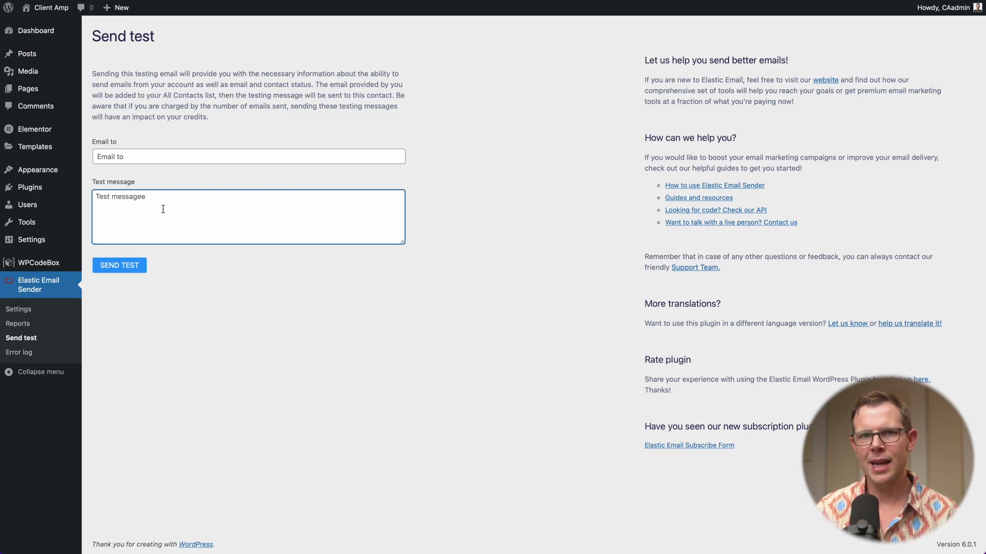
key(super)
key(super+v)
key(Return)
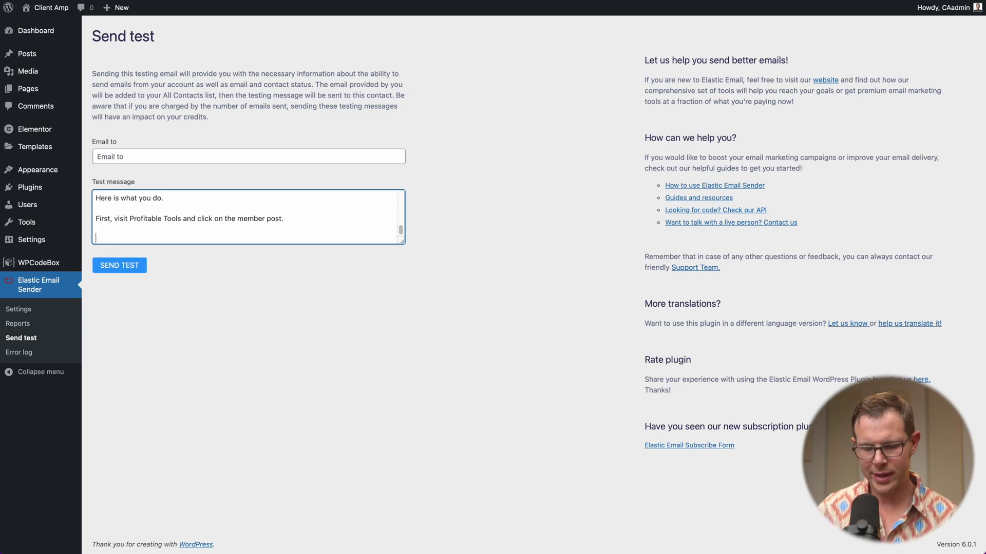
key(super+v)
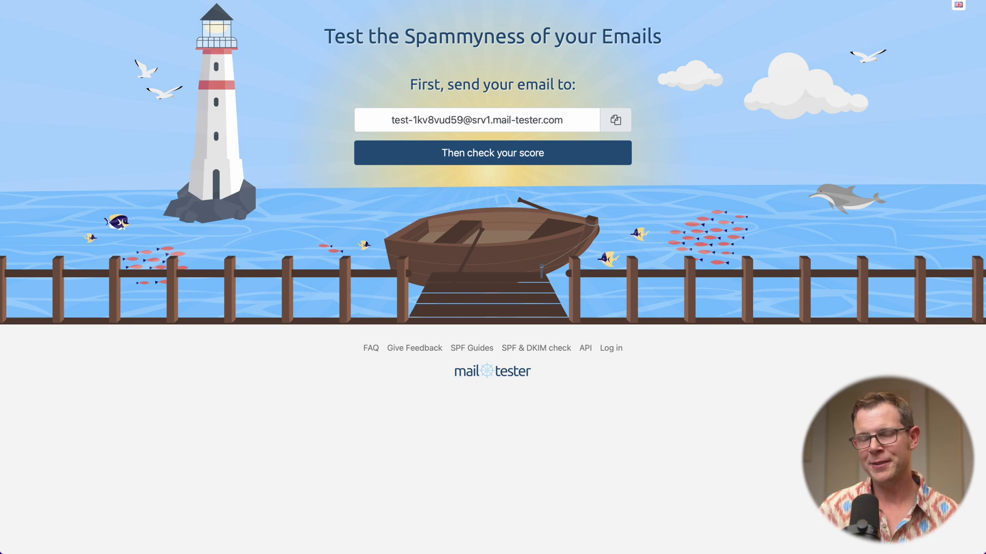
Copy the mail-tester address into the Send test Email to field and send the test.
click(615, 119)
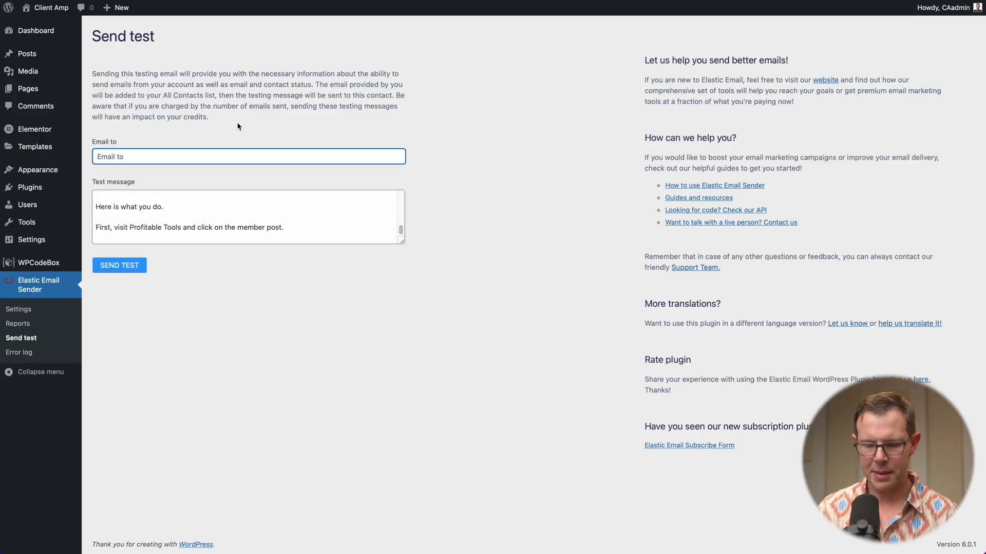
key(super+v)
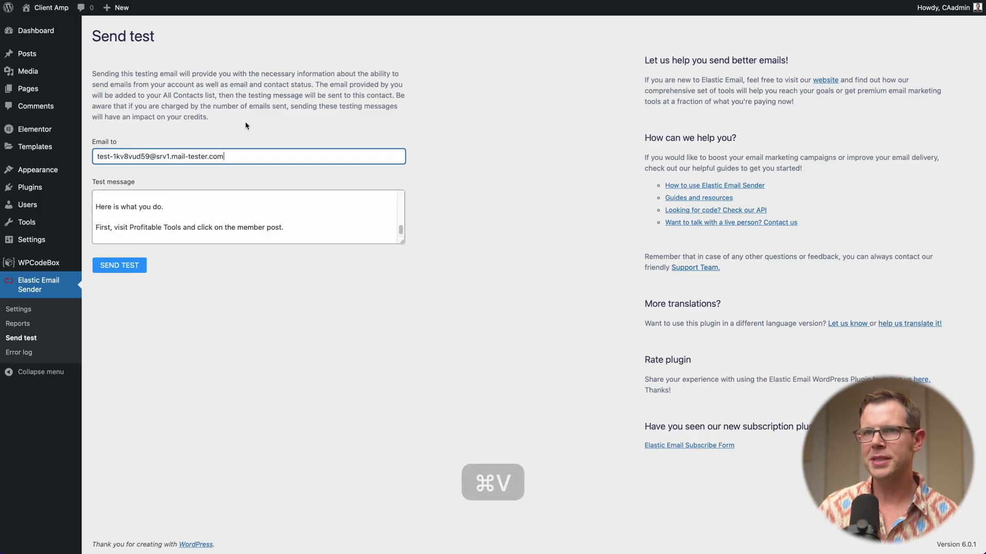
click(123, 266)
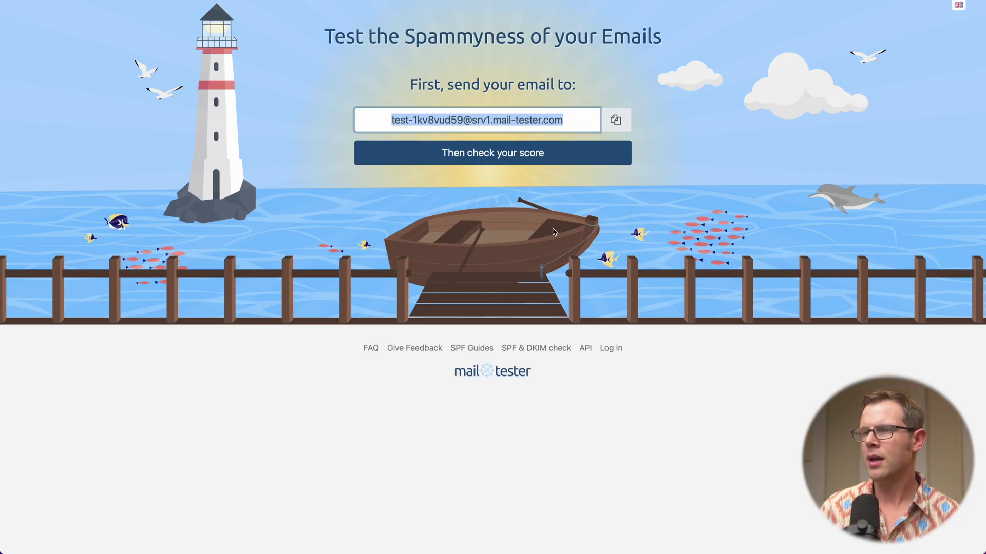
View the 10/10 score and expand the received message details and SpamAssassin results.
click(516, 157)
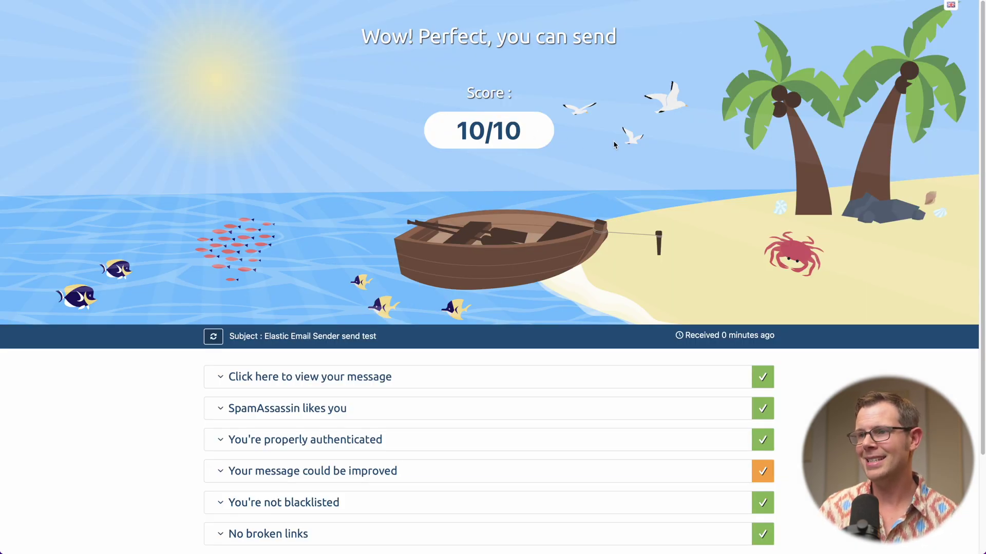
scroll(588, 202, down, 3)
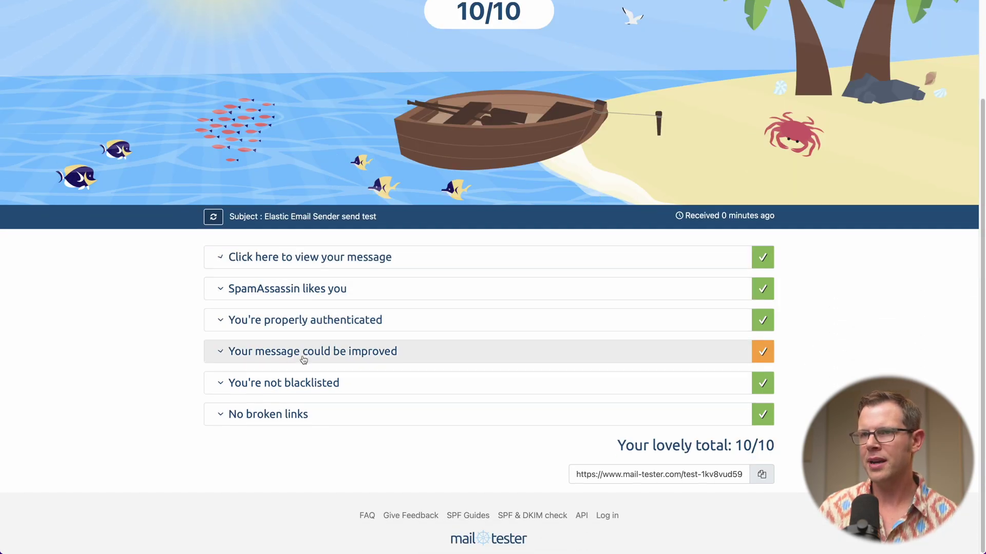
click(265, 257)
scroll(303, 456, down, 4)
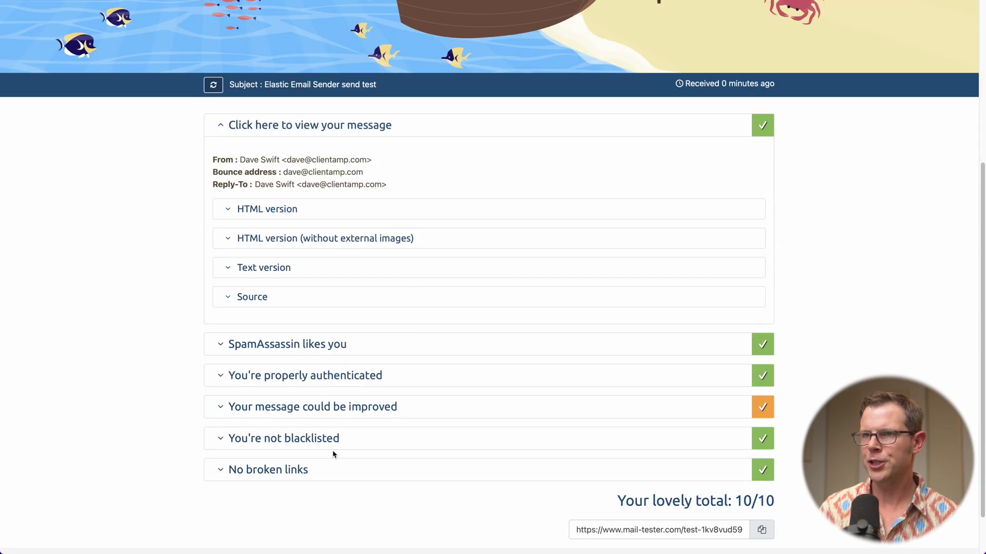
click(236, 306)
scroll(515, 334, down, 2)
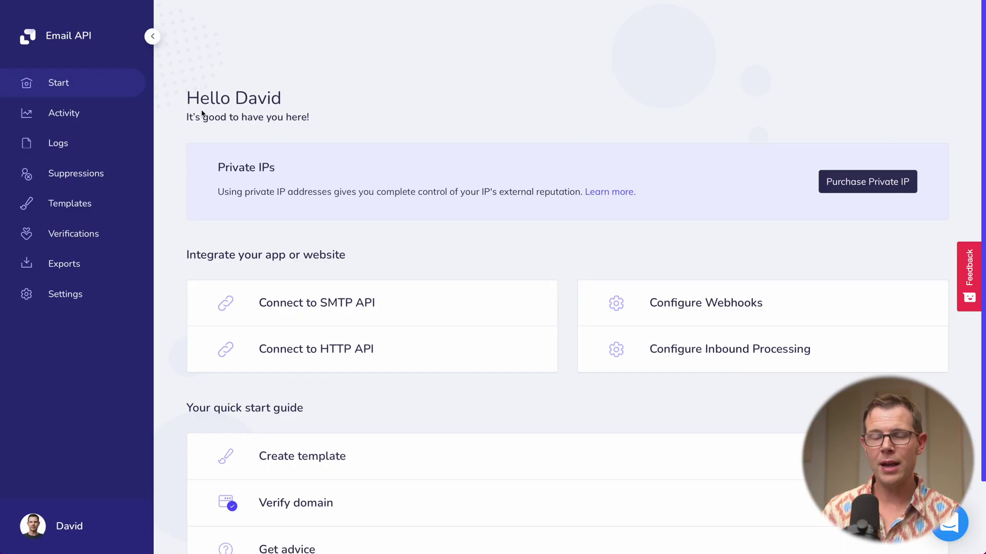
Open Account settings from the profile menu and go to the Users page.
click(65, 528)
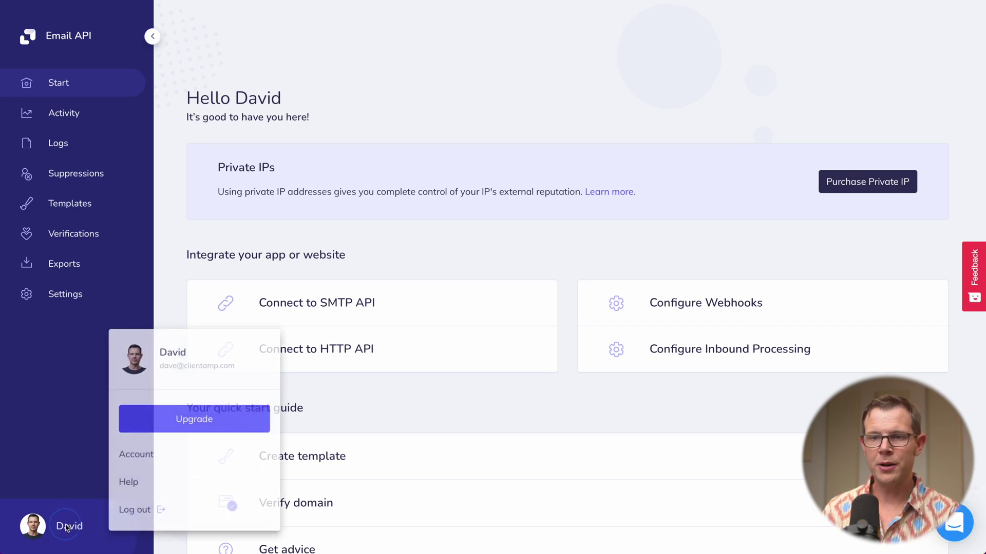
click(151, 457)
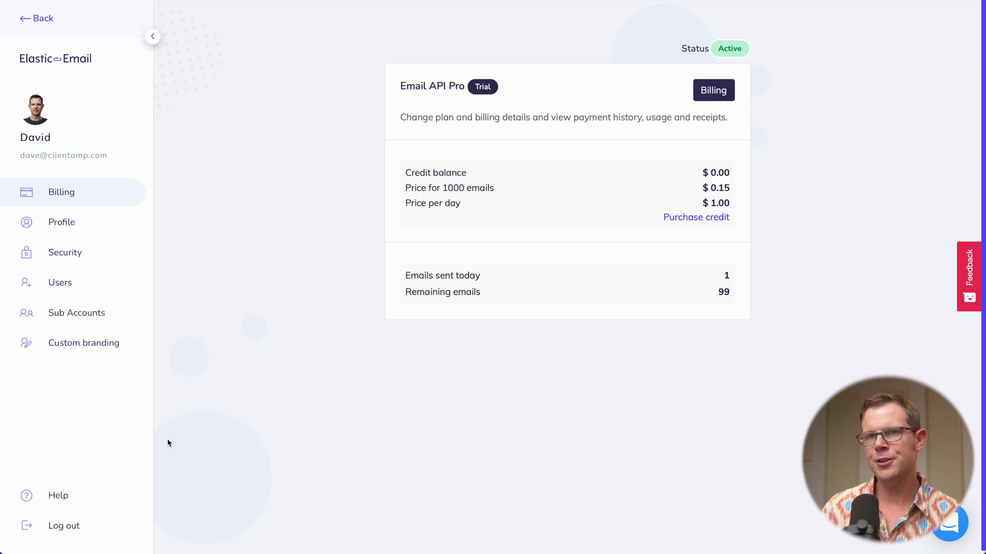
click(81, 284)
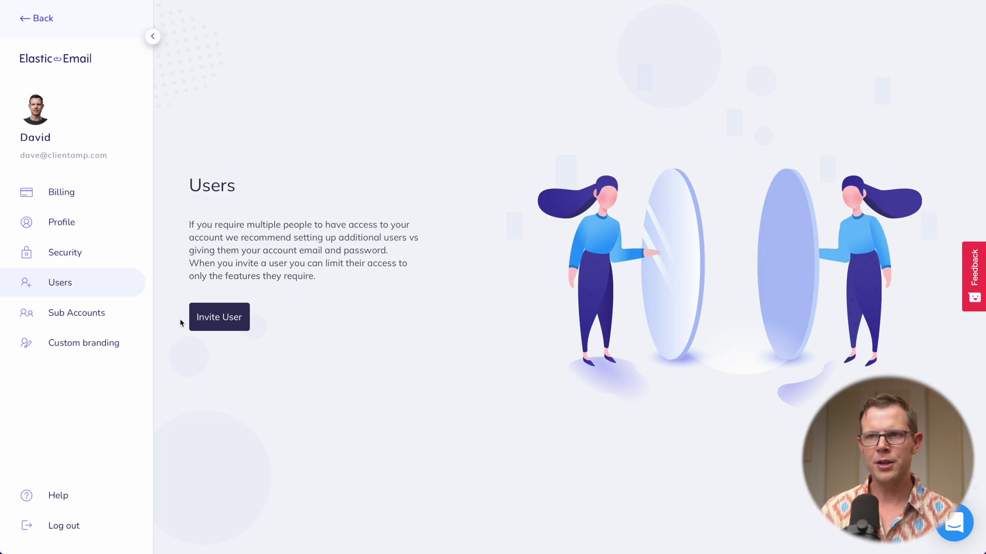
Try the View only, Full access and Custom permissions on Invite User, then open Sub Accounts.
click(215, 318)
scroll(494, 204, down, 5)
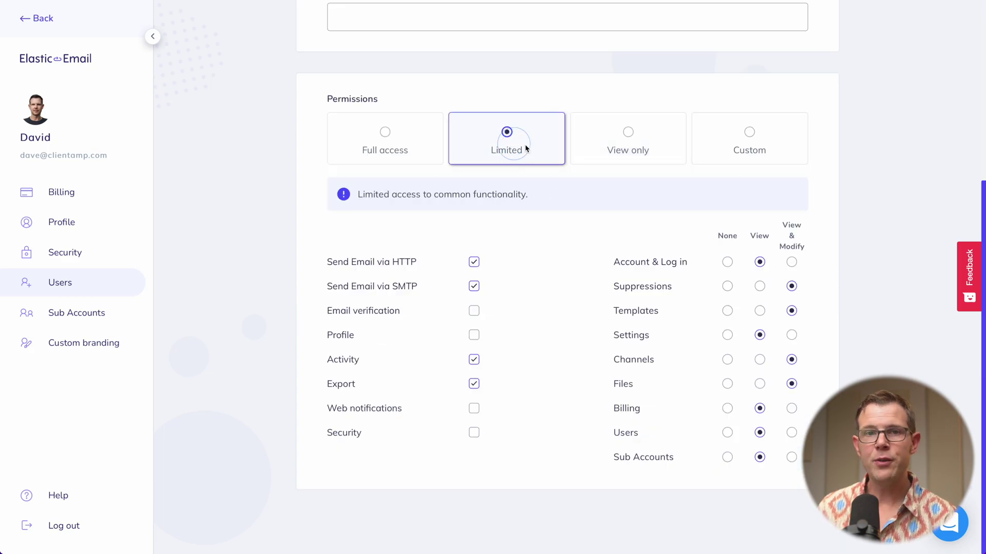
click(637, 142)
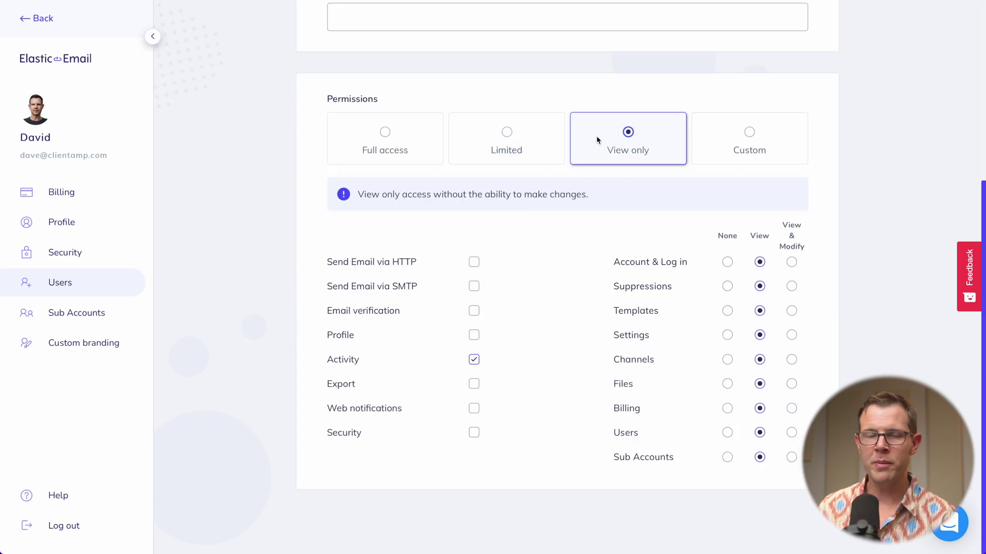
click(371, 136)
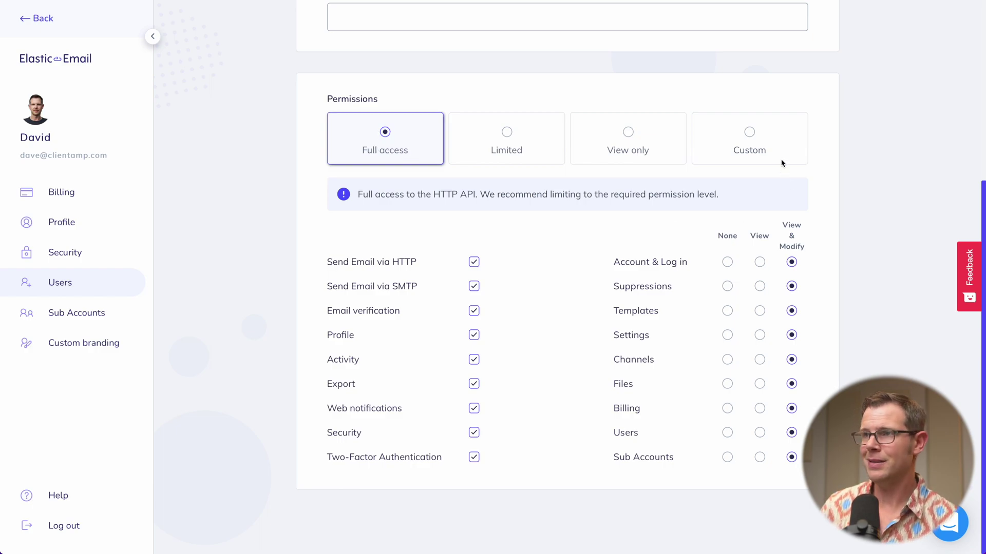
click(751, 143)
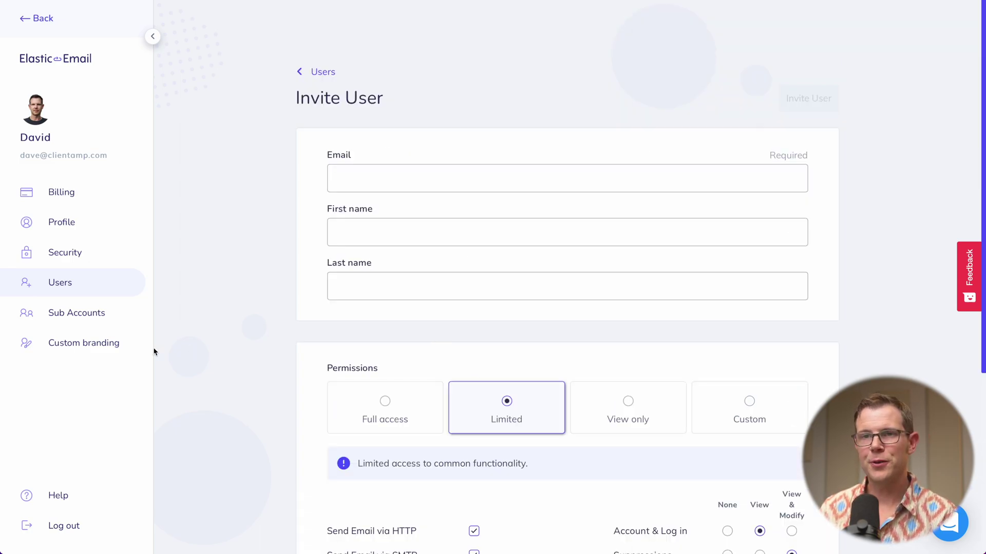
click(100, 323)
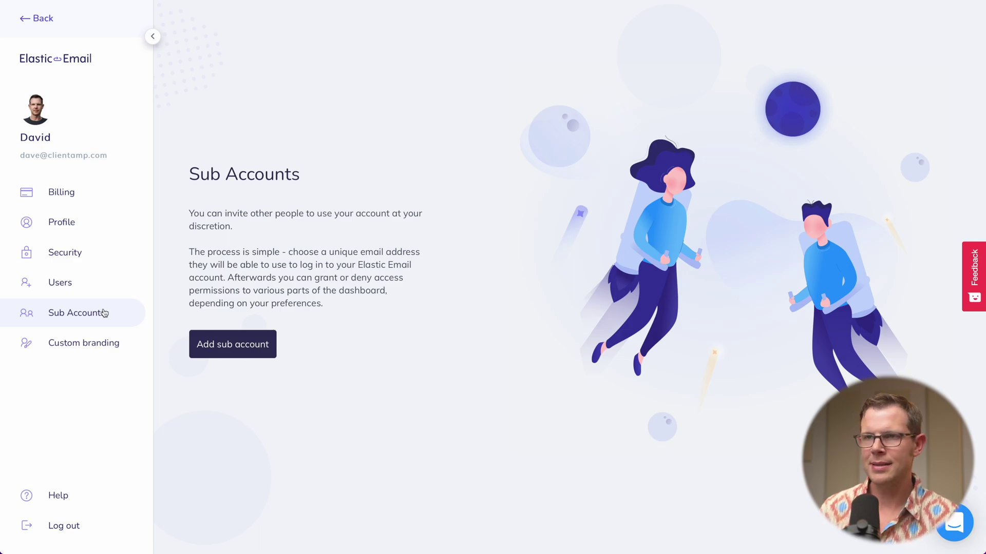
On Add sub account, enter the sub-account's email address and fill in the password fields.
click(252, 354)
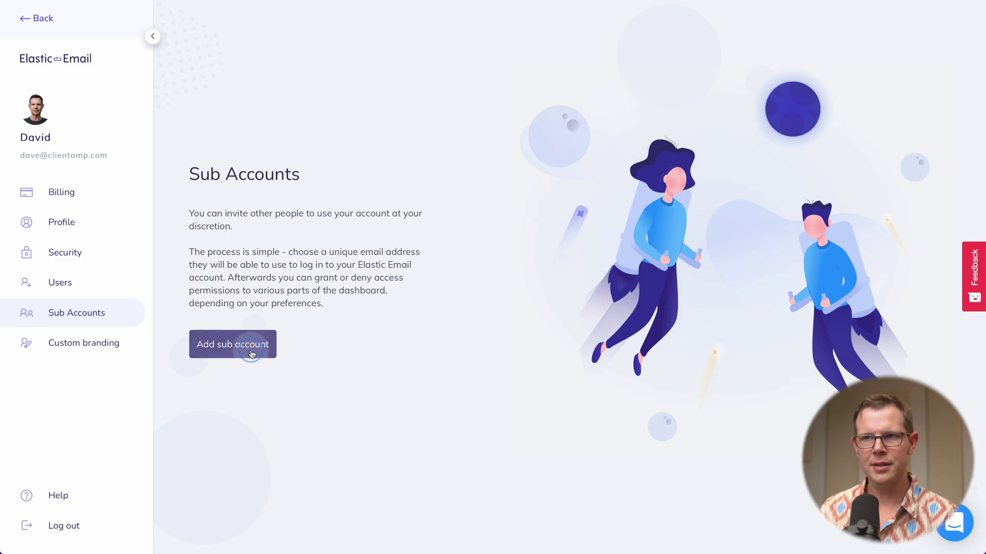
click(580, 177)
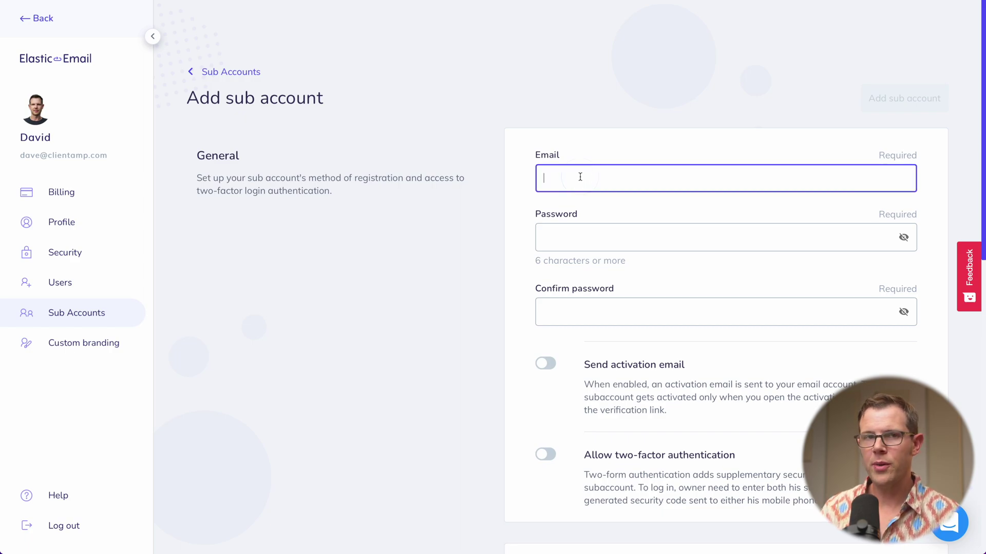
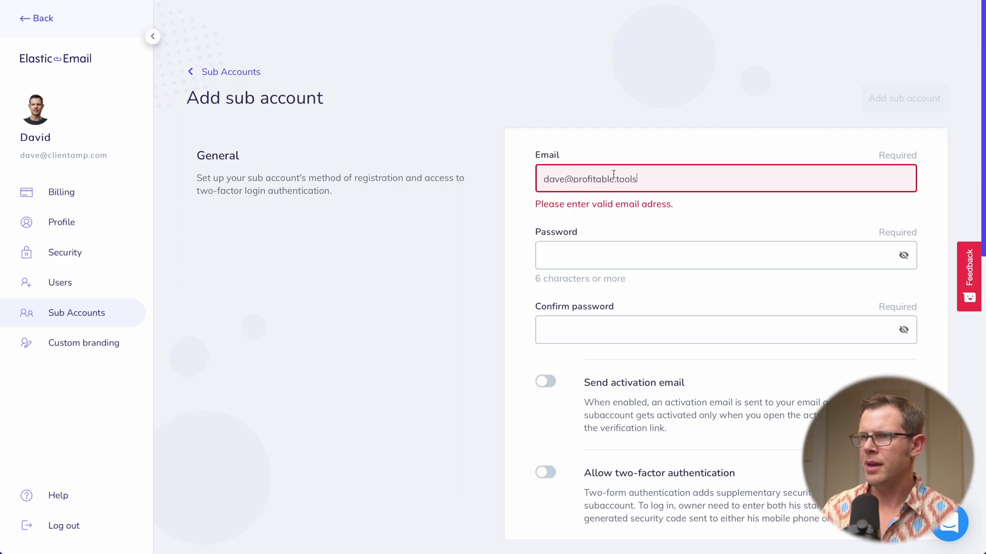
click(593, 248)
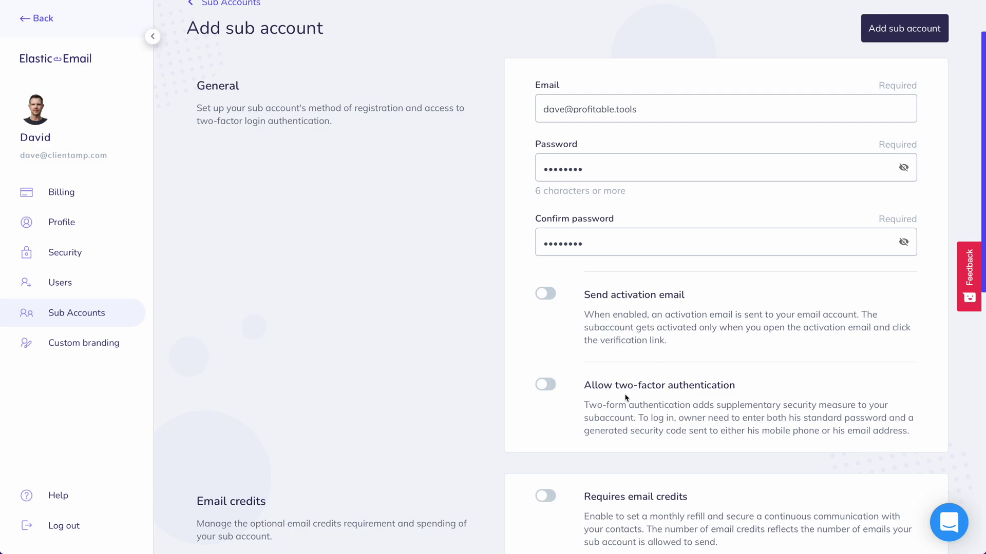
scroll(646, 416, down, 1)
scroll(649, 422, down, 5)
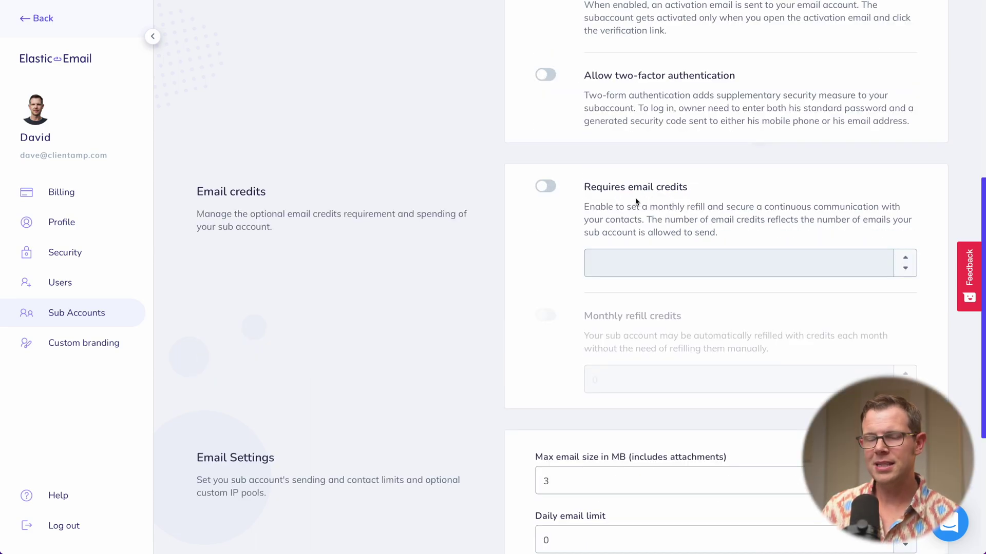
Turn on Requires email credits with 1000 credits and a monthly refill of 1000.
click(545, 185)
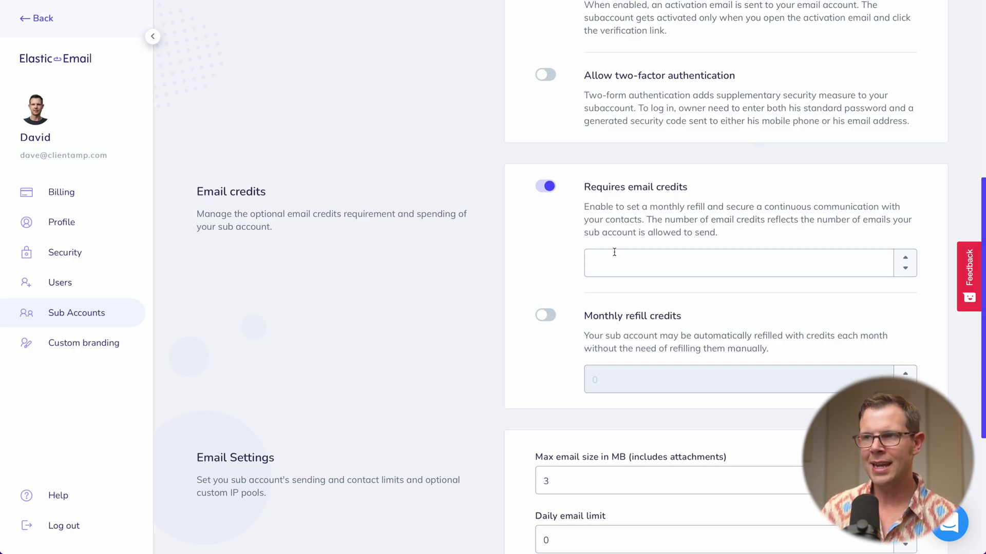
click(613, 260)
text(1000)
click(540, 361)
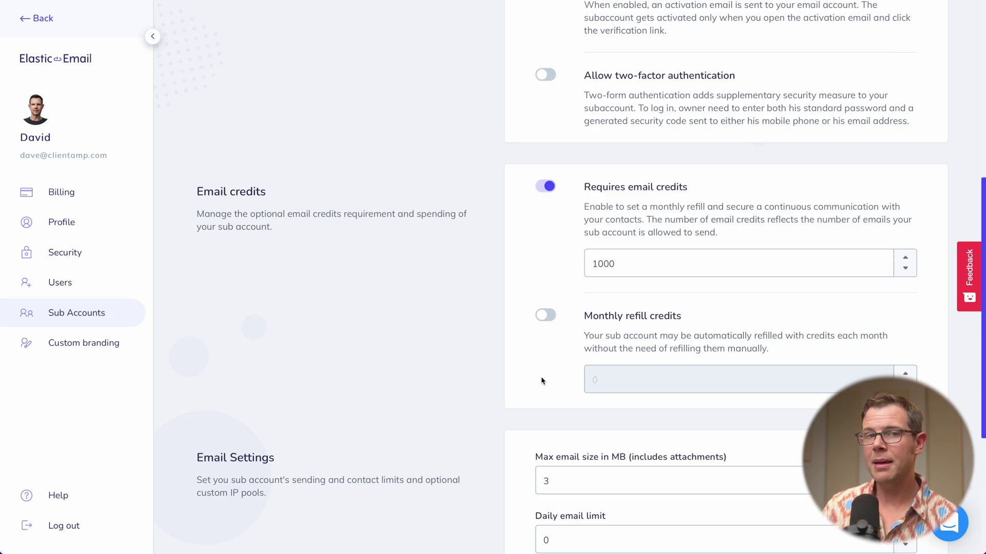
click(549, 321)
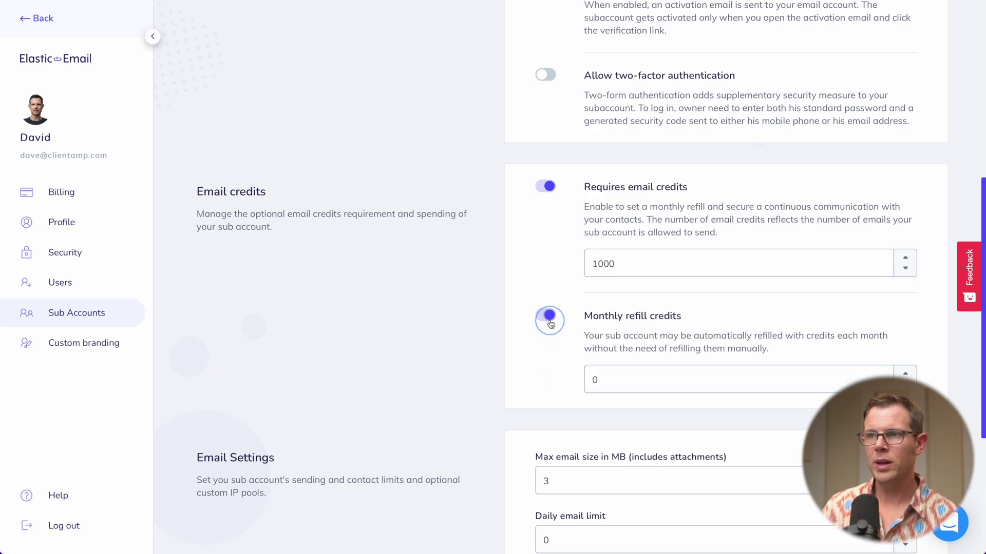
click(591, 379)
text(10)
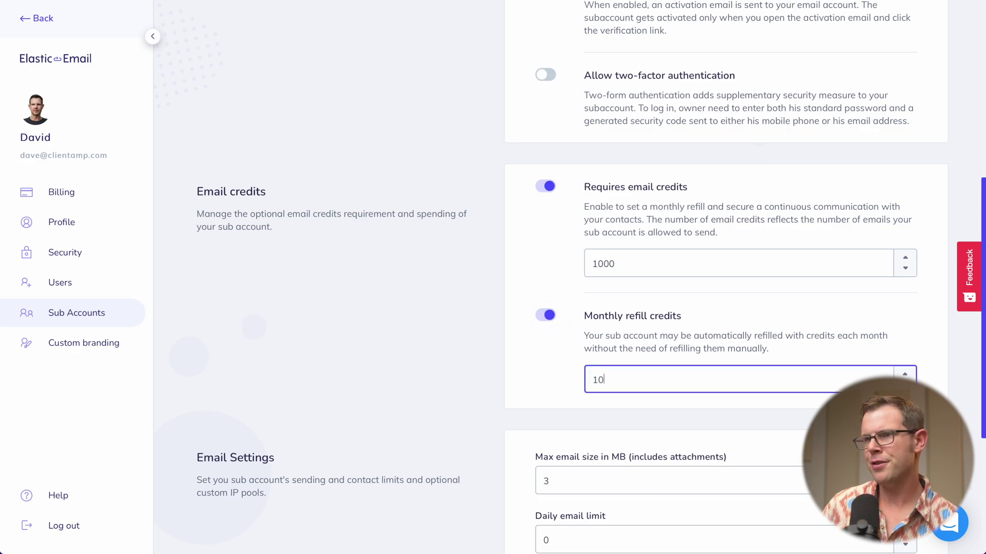
text(00)
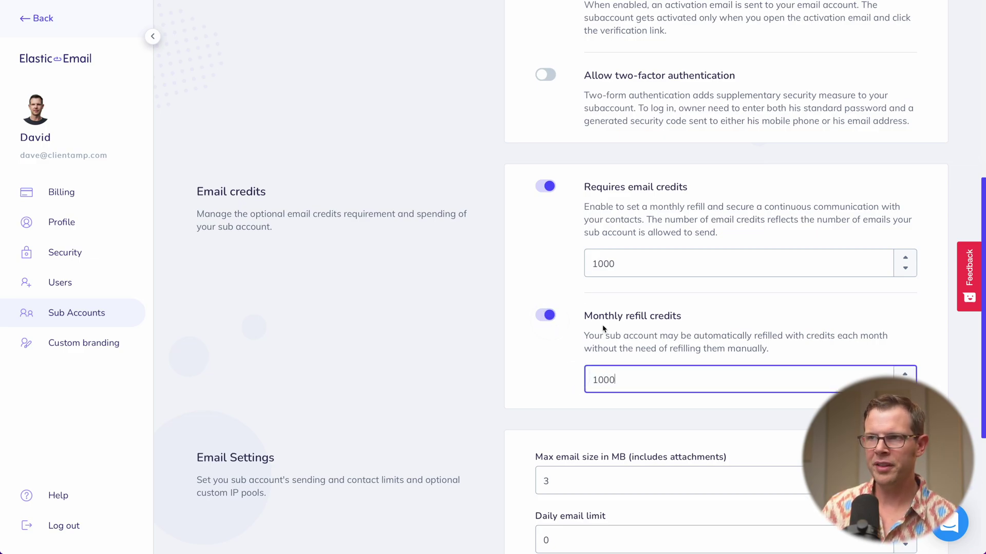
scroll(616, 183, down, 1)
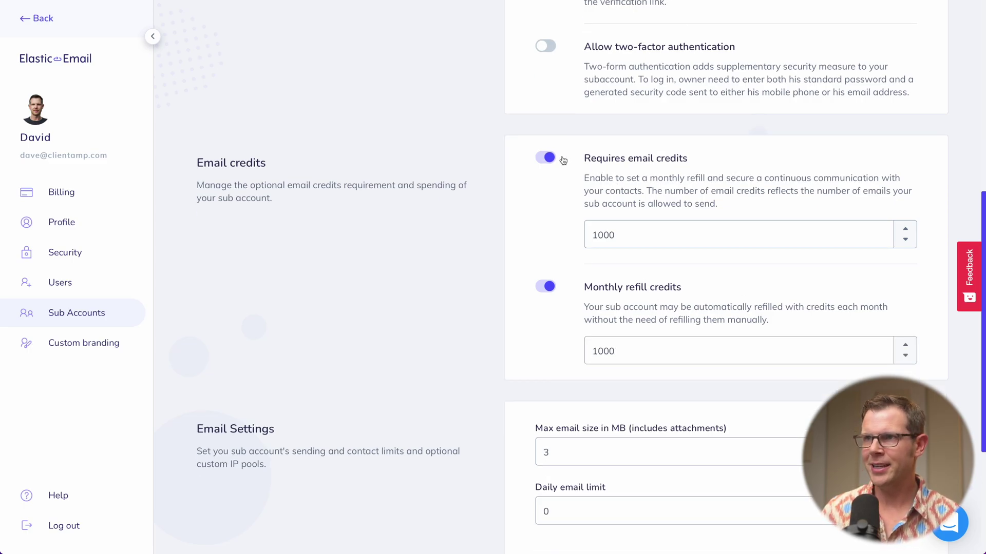
click(549, 158)
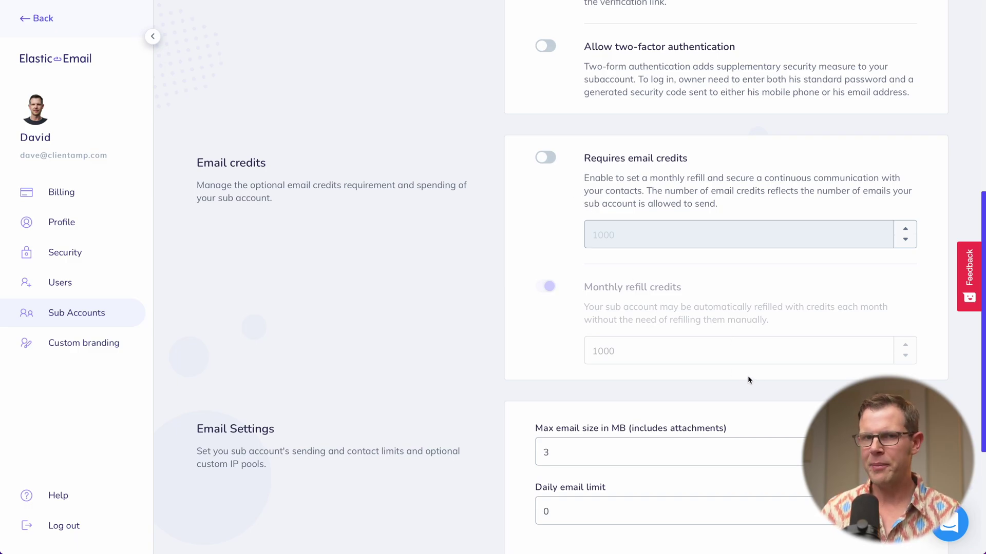
click(554, 159)
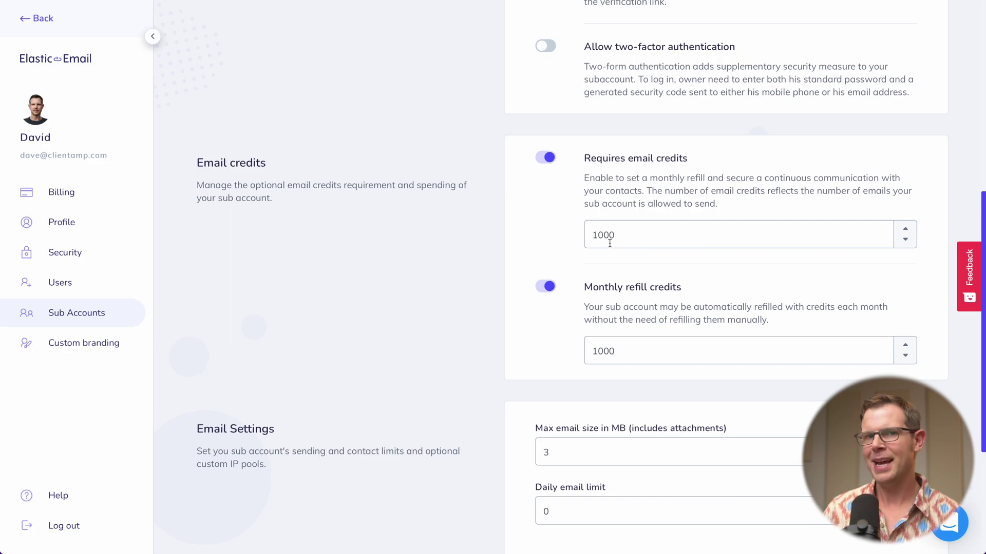
scroll(601, 316, down, 1)
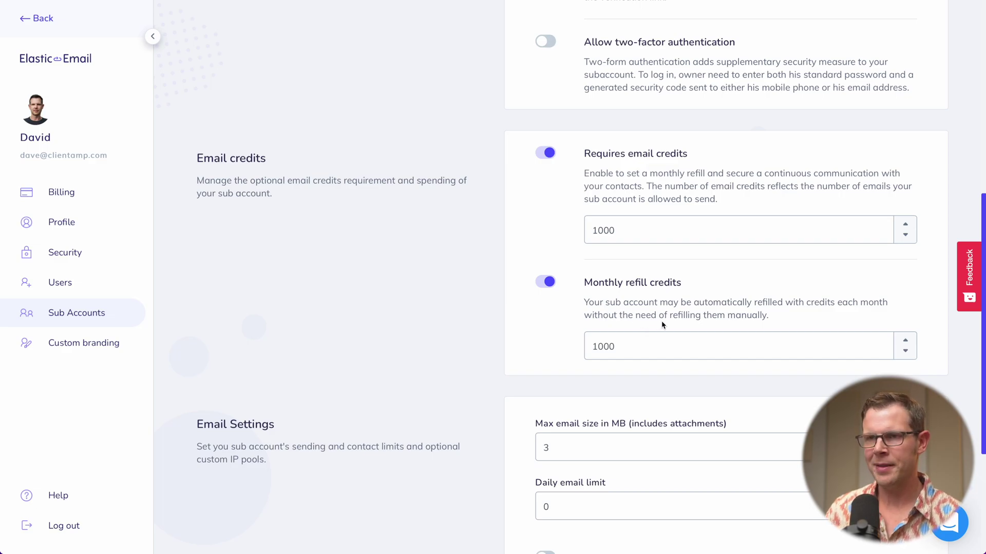
scroll(661, 327, down, 5)
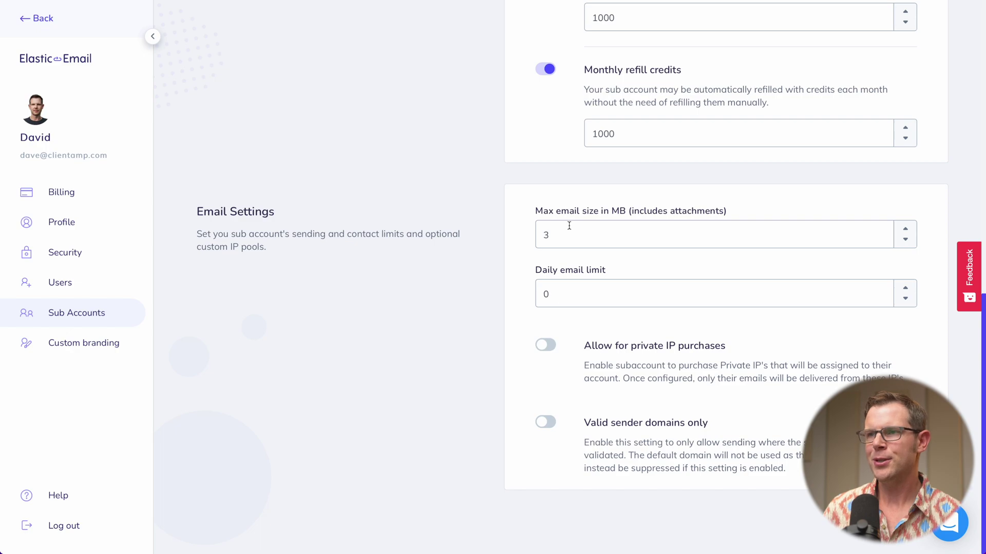
Set max email size to 10 MB and enable private IP purchases and Valid sender domains only.
drag(555, 234, 488, 236)
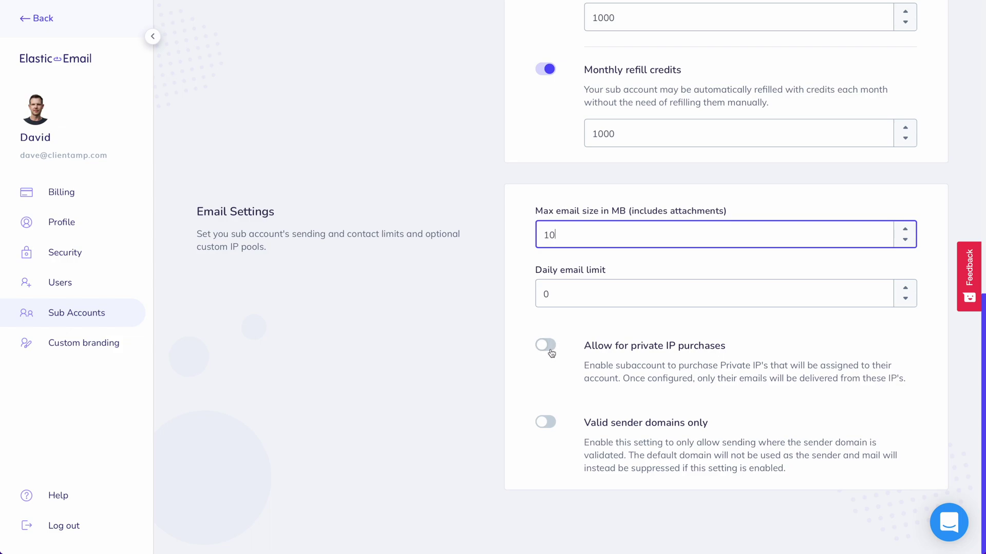
click(547, 353)
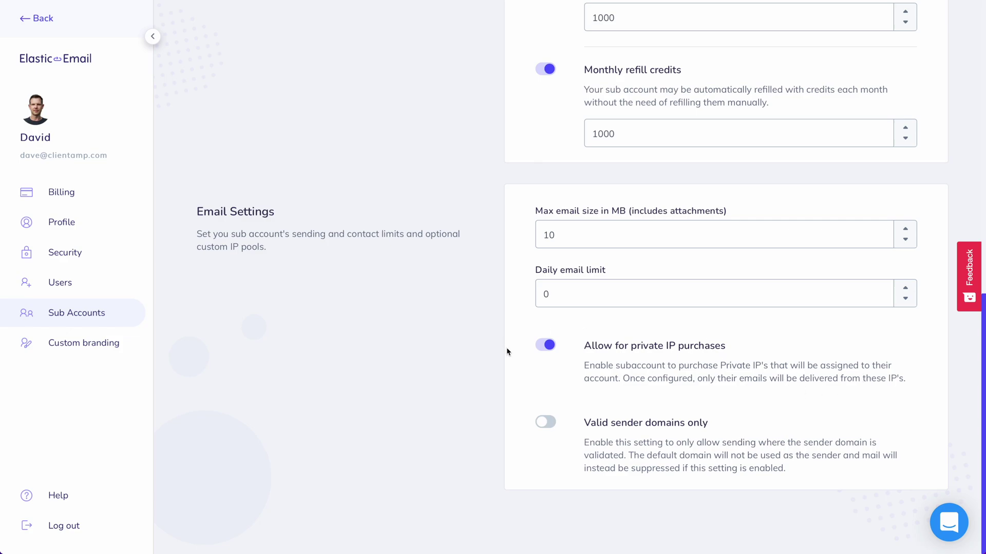
click(550, 422)
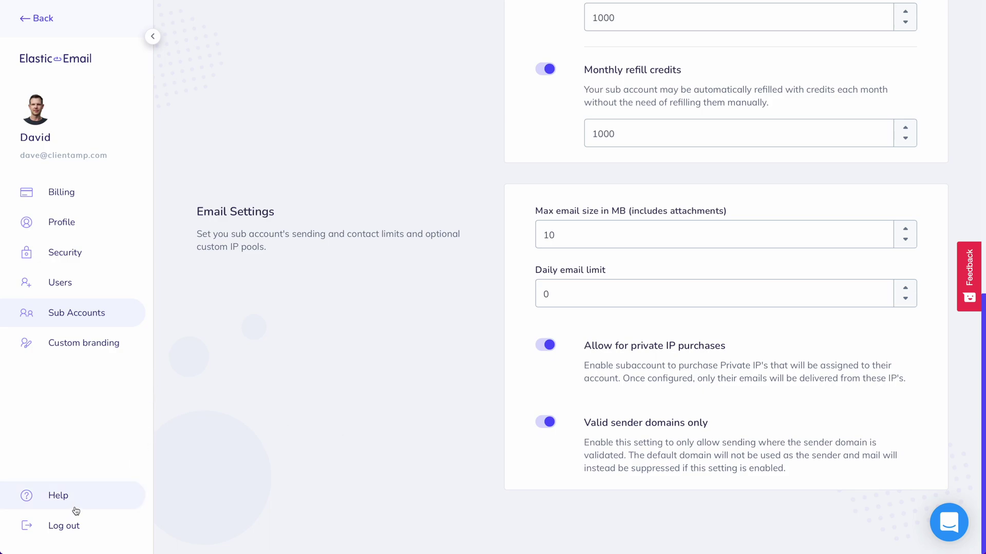
Bring up the clientamp.com details under Verify domain, and view then close its default sender dialog.
click(39, 18)
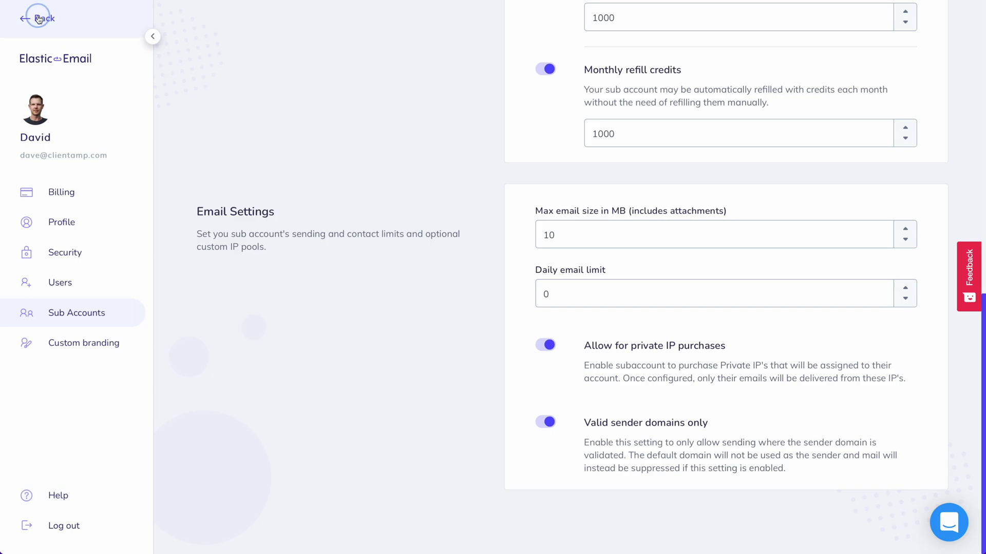
click(273, 440)
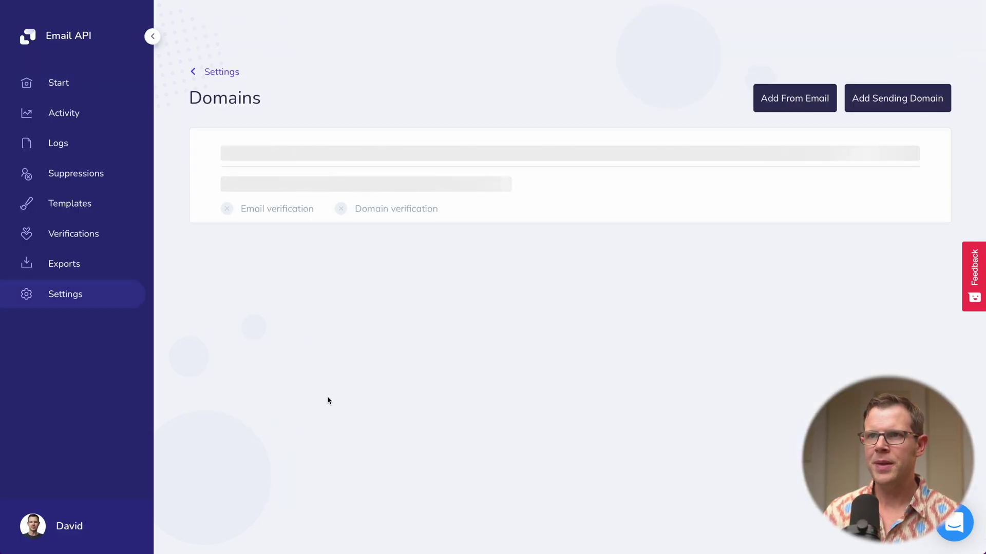
click(913, 155)
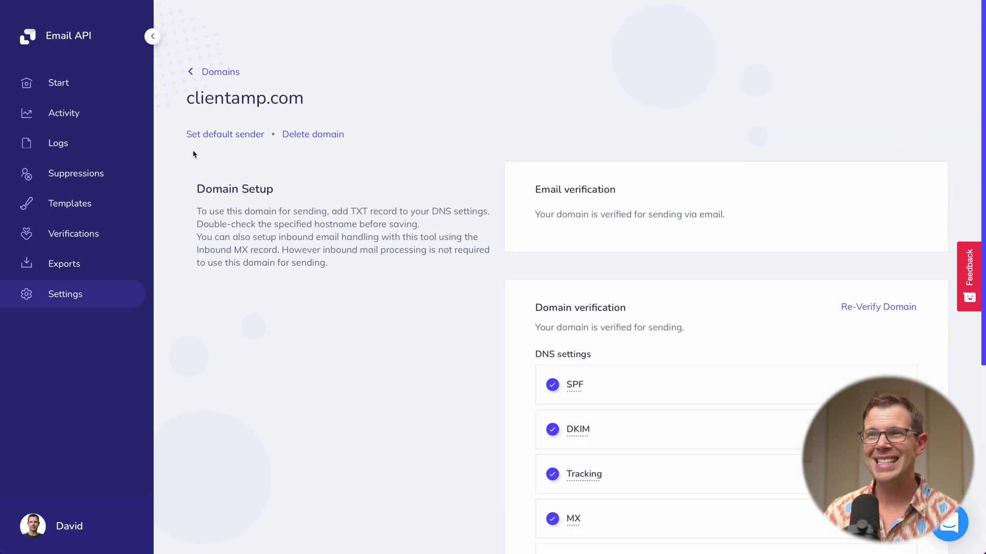
click(220, 134)
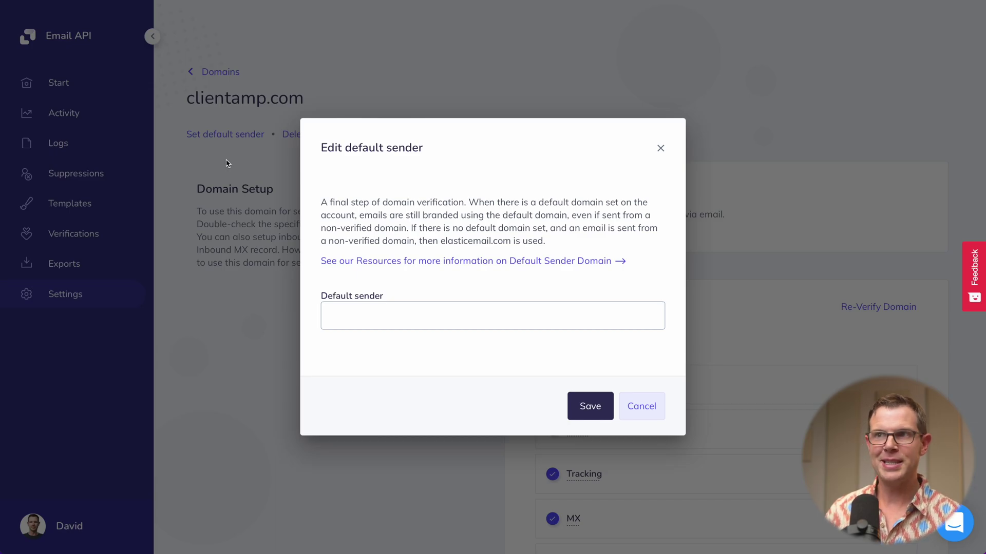
click(660, 150)
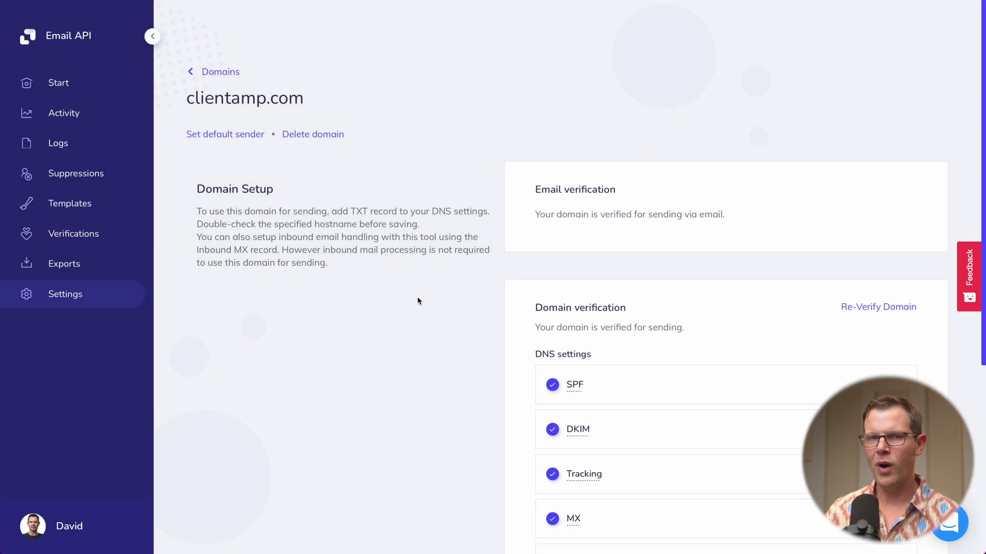
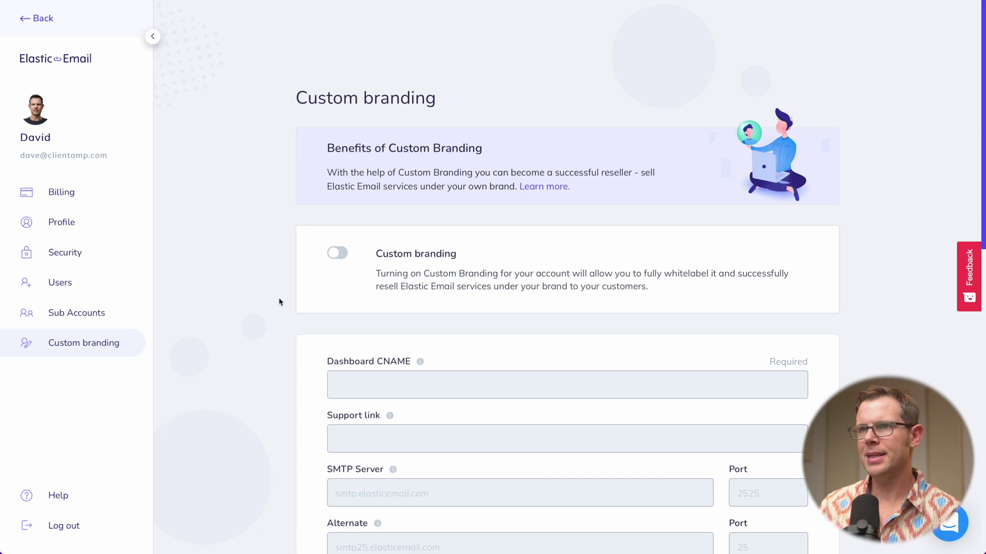
Enable custom branding with dashboard CNAME mailportal.clientamp.com and support link clientamp.com/support.
click(343, 259)
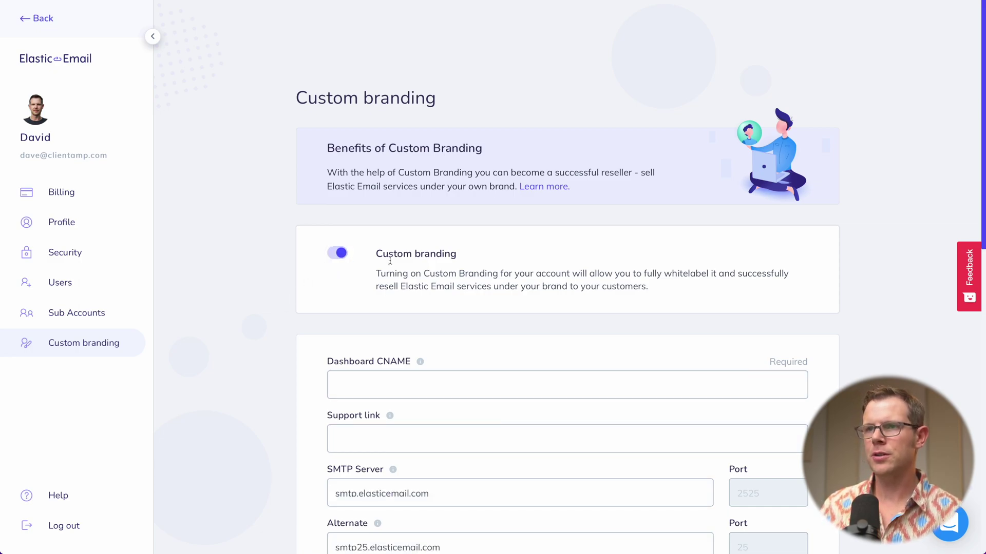
click(410, 384)
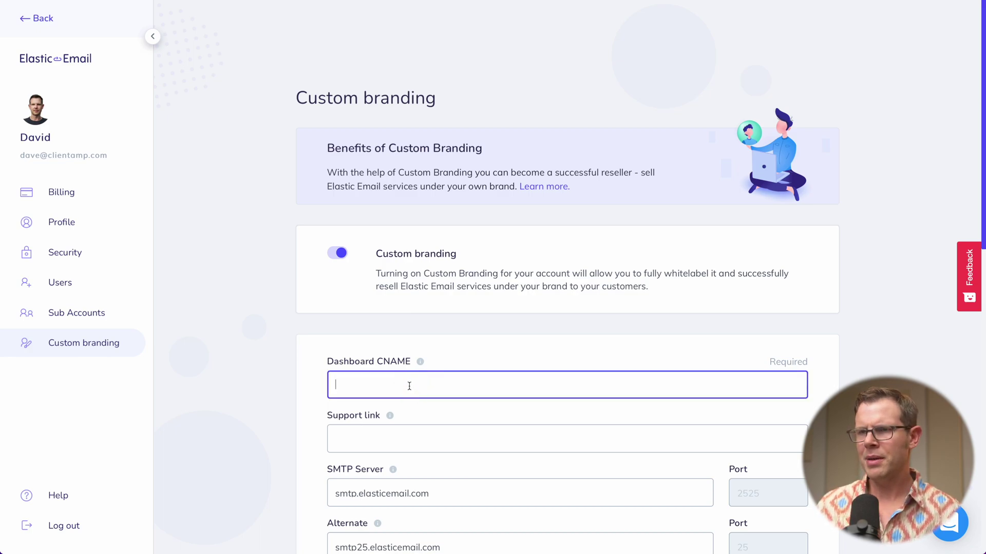
text(mailportal.clie)
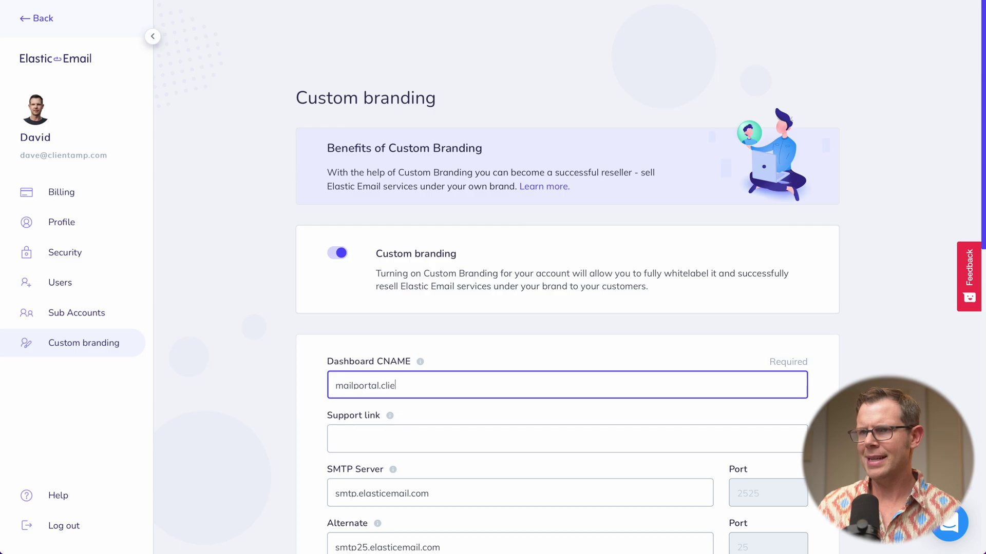
text(ntamp.com)
scroll(389, 256, down, 3)
click(389, 256)
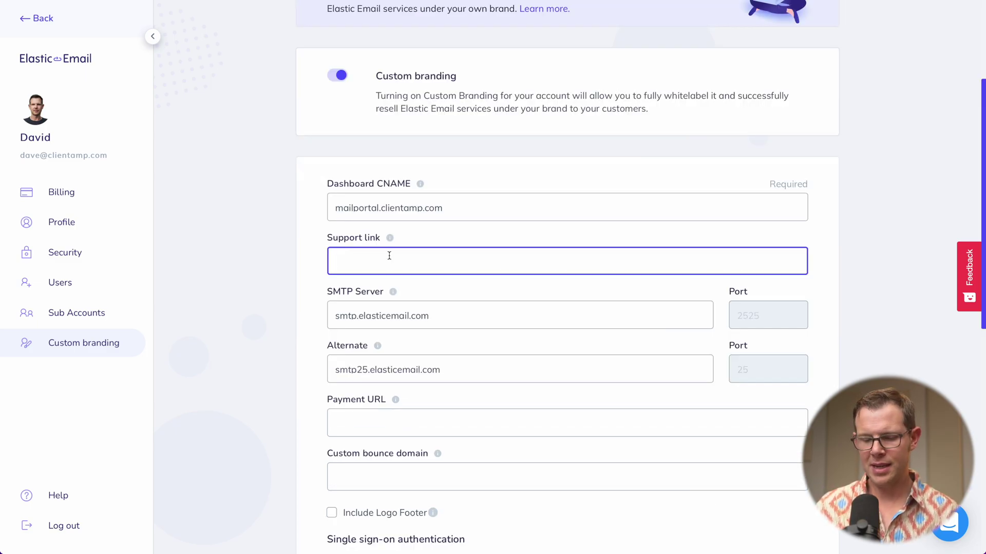
text(clientamp.c)
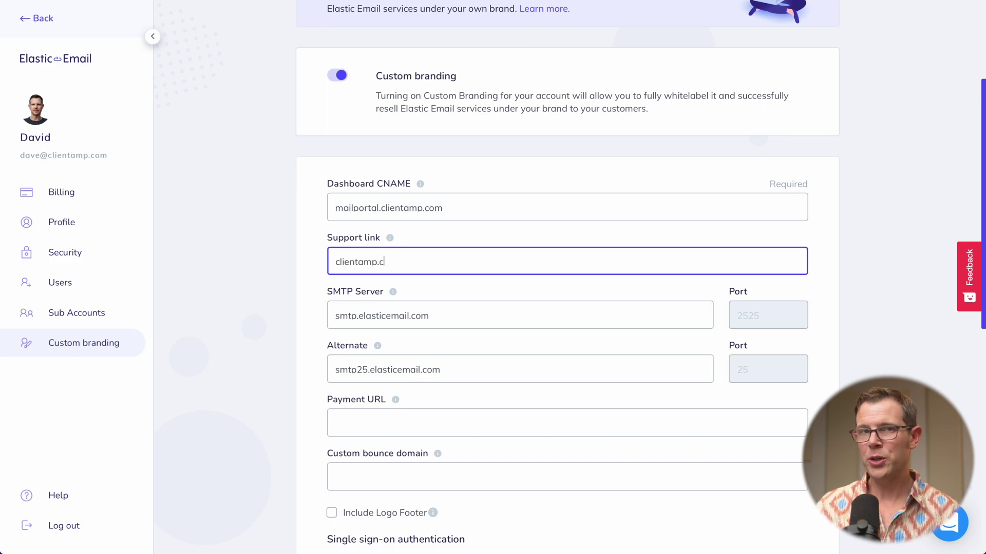
text(om/support)
scroll(446, 299, down, 1)
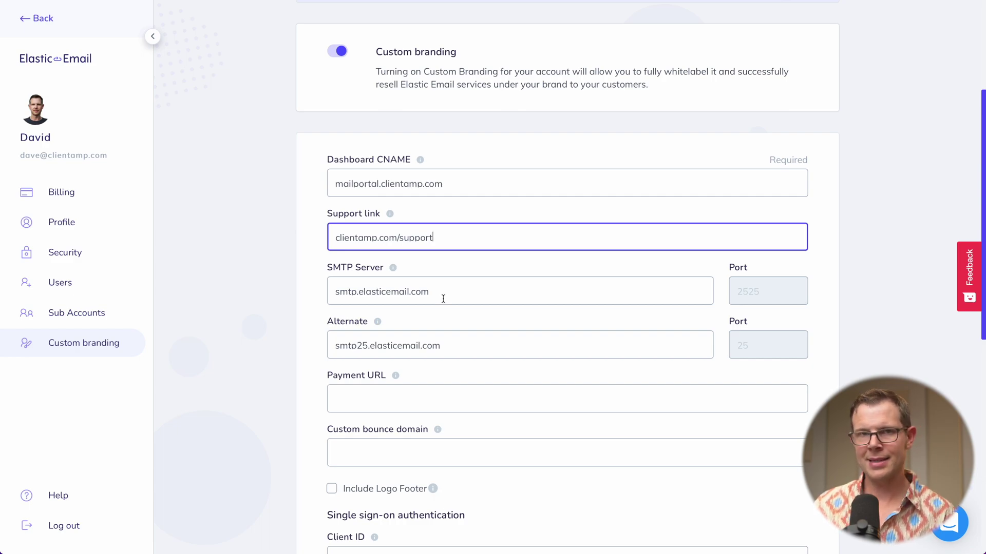
Replace the SMTP servers with smtp.clientamp.com and alternate smtp2.clientamp.com.
click(469, 289)
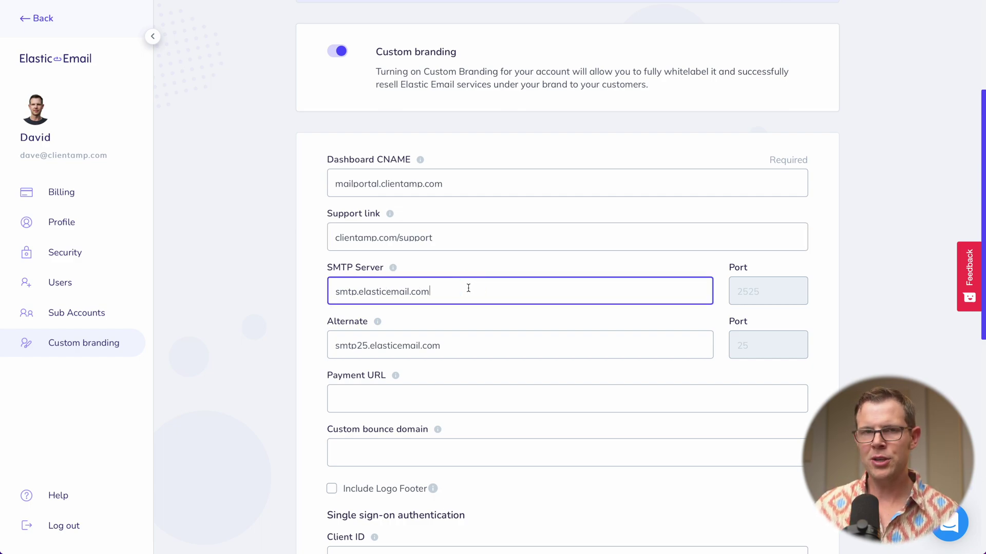
key(super+a)
text(smtp.clientamp.com)
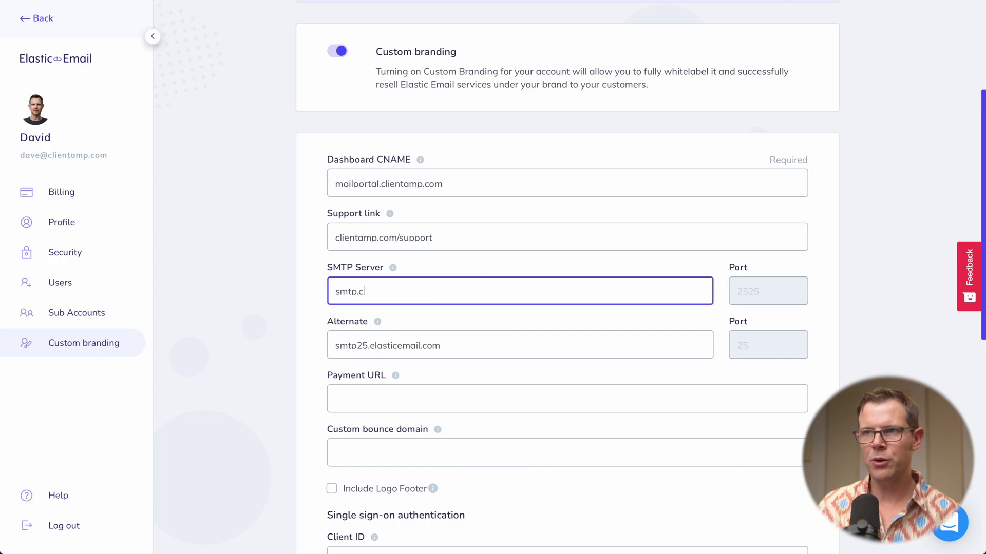
key(Tab)
key(super+a)
key(BackSpace)
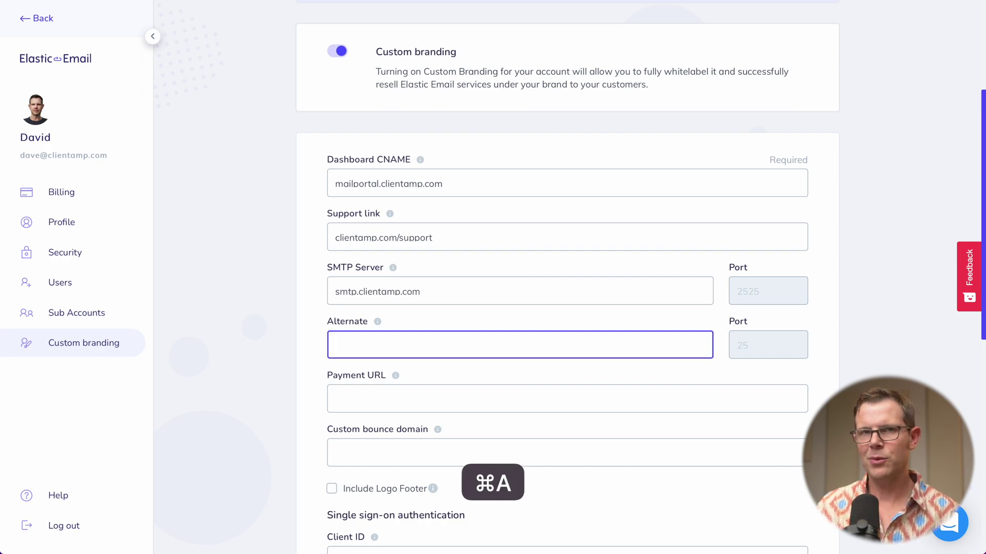
text(smtp2.clien)
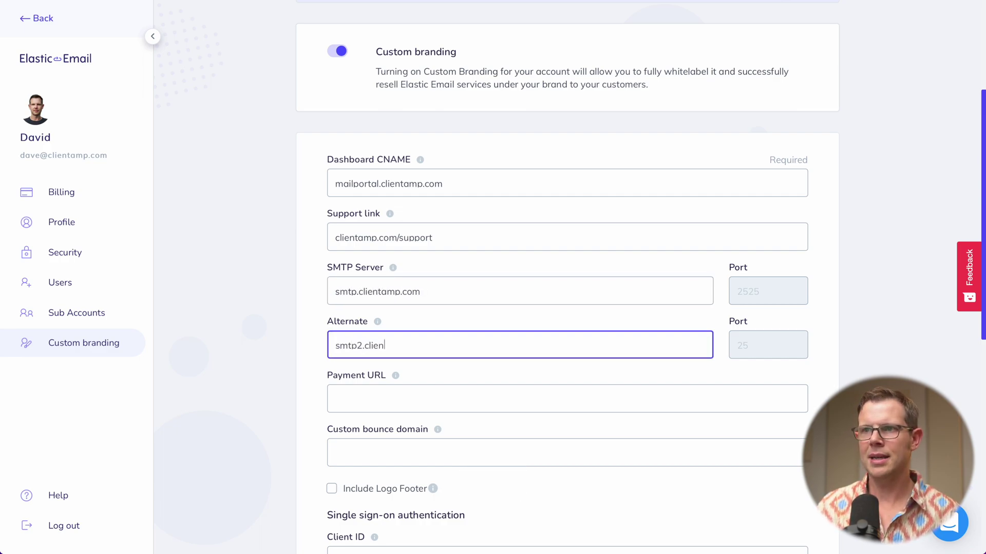
text(tamp.com)
Set payment URL clientamp.com/purchase and custom bounce domain bounce.clientamp.com.
key(Tab)
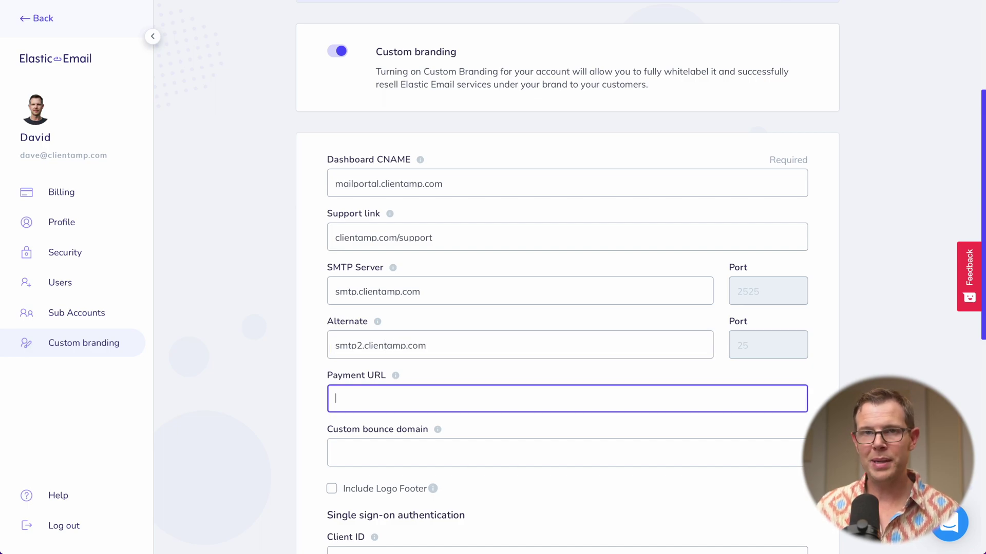
text(cli)
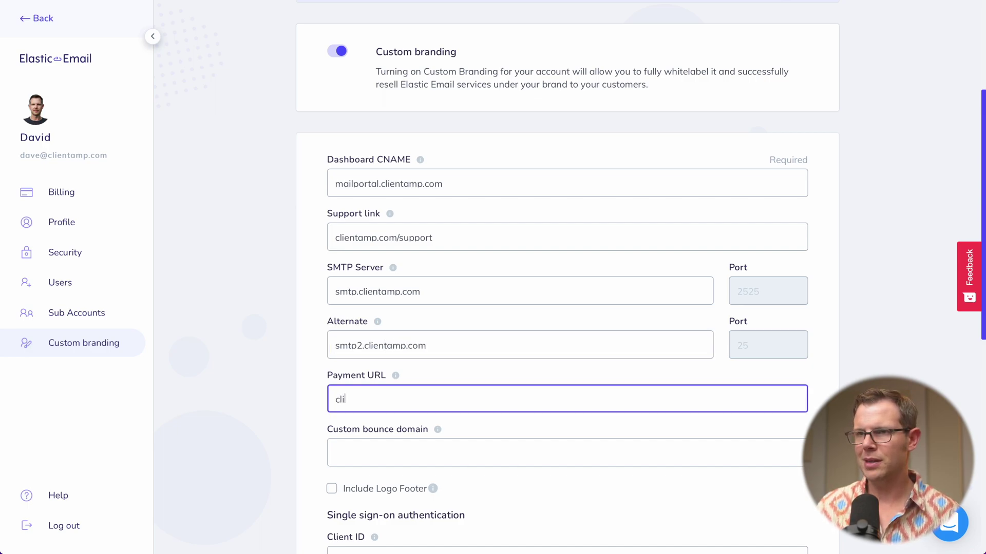
text(entamp.com/purchase)
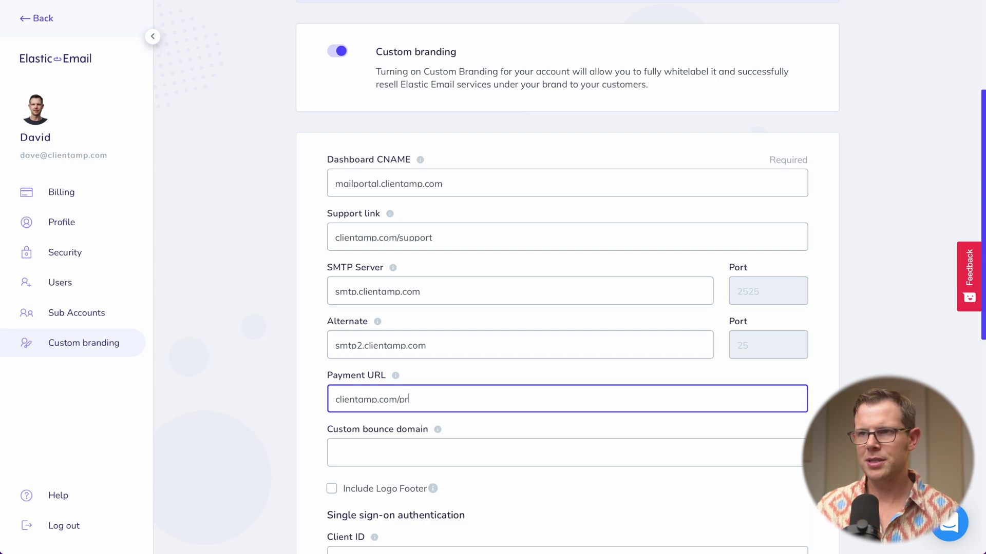
click(400, 444)
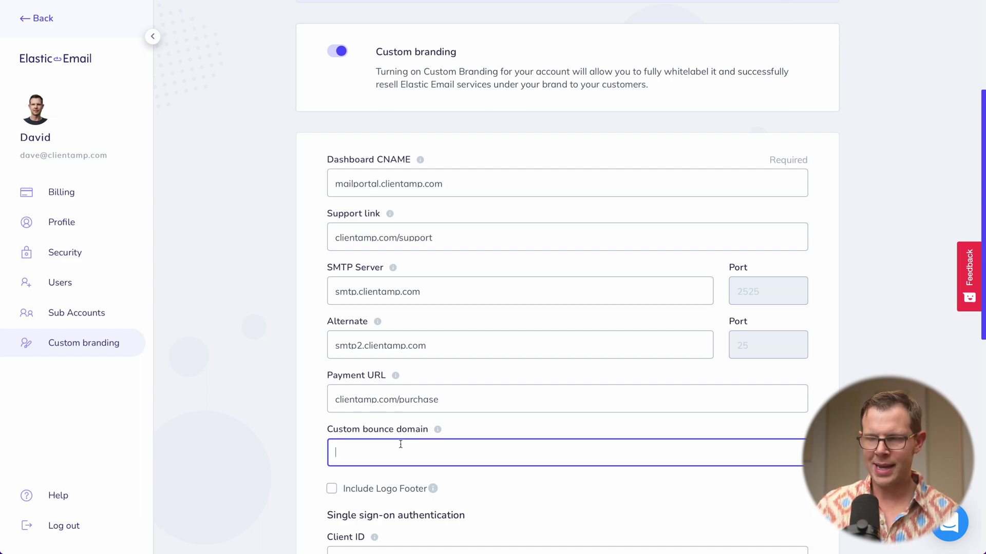
text(bounce.clie)
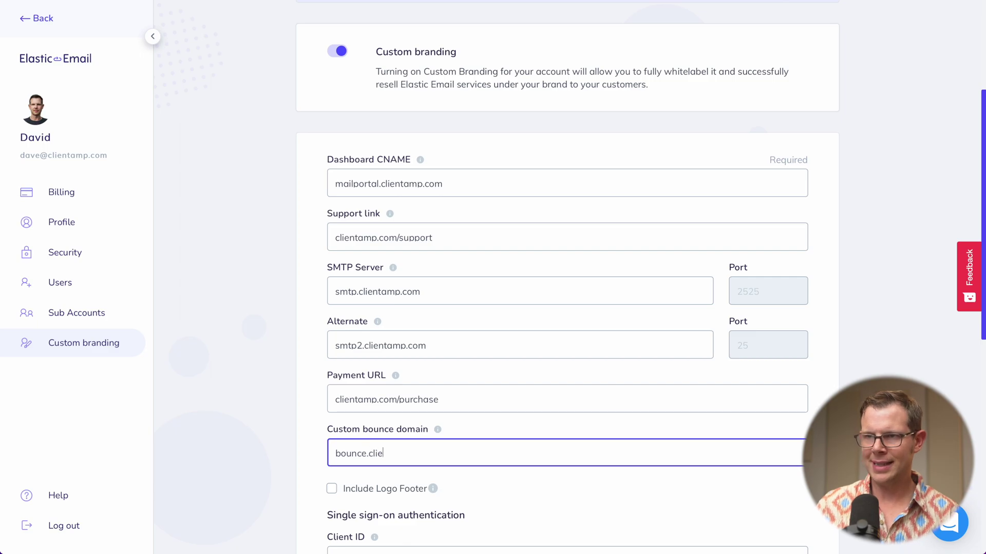
text(ntamp.com)
scroll(326, 423, down, 1)
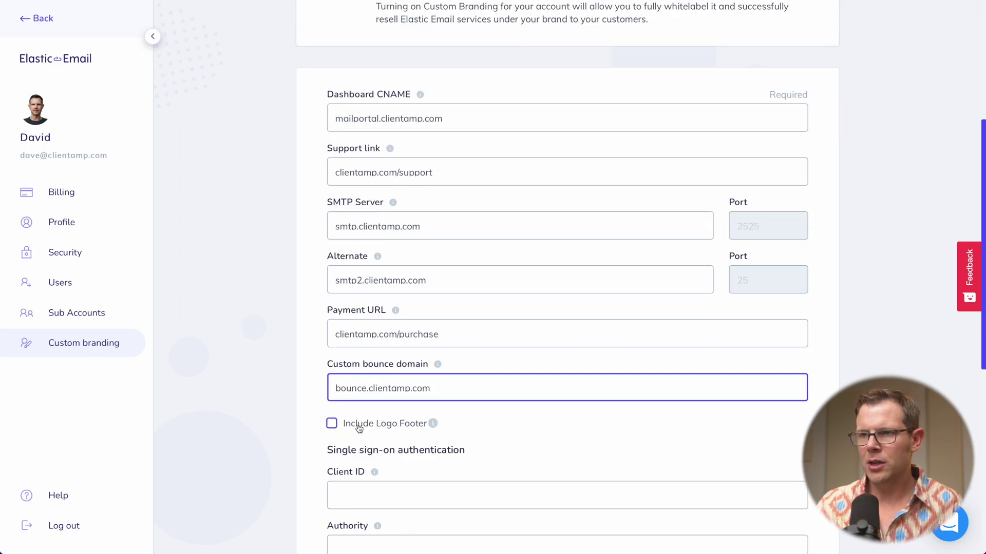
Include the logo footer and save, which fails with no valid CNAME record for mailportal.clientamp.com.
click(331, 424)
scroll(437, 425, down, 3)
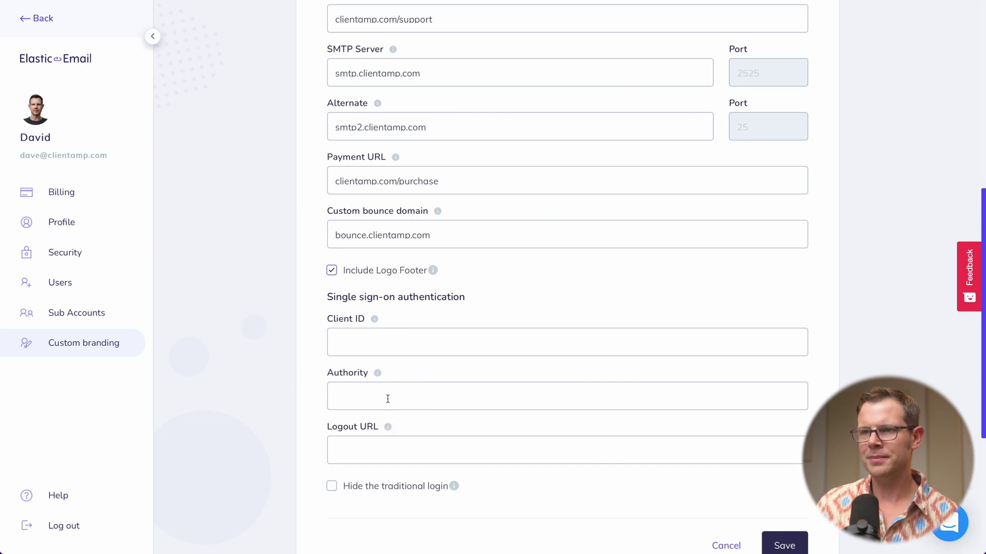
scroll(387, 399, down, 1)
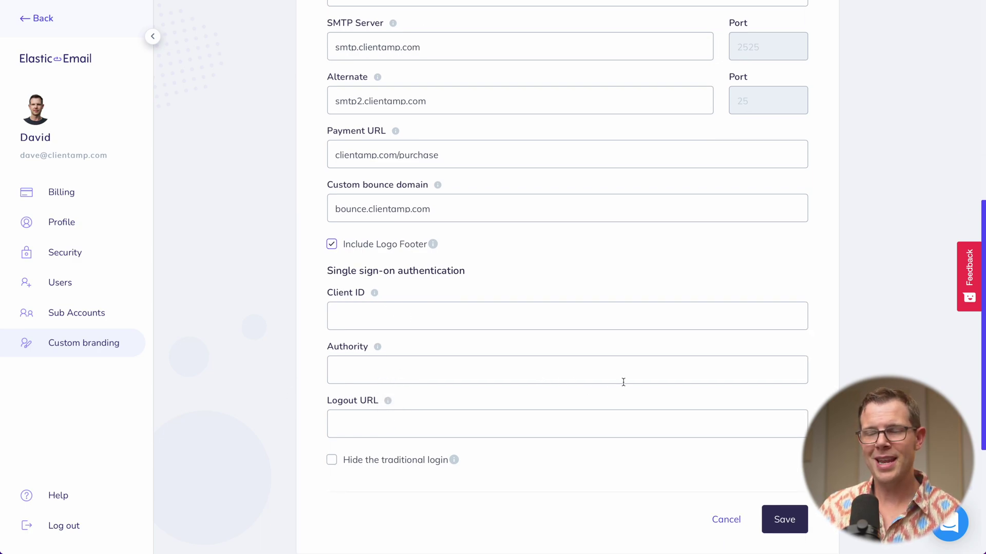
click(776, 514)
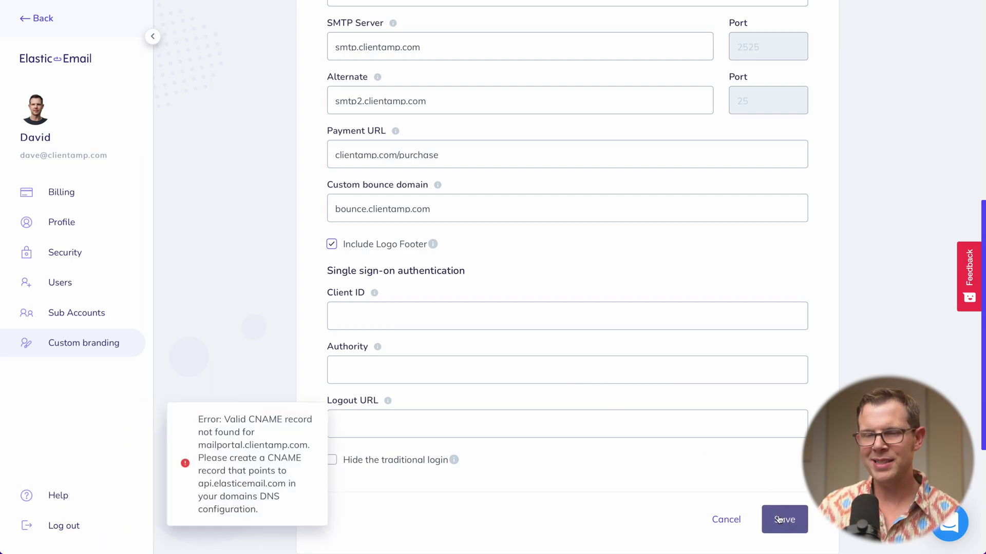
Save the branding with payment URL clientamp.com/sign-up, then open the logo settings.
scroll(513, 480, up, 6)
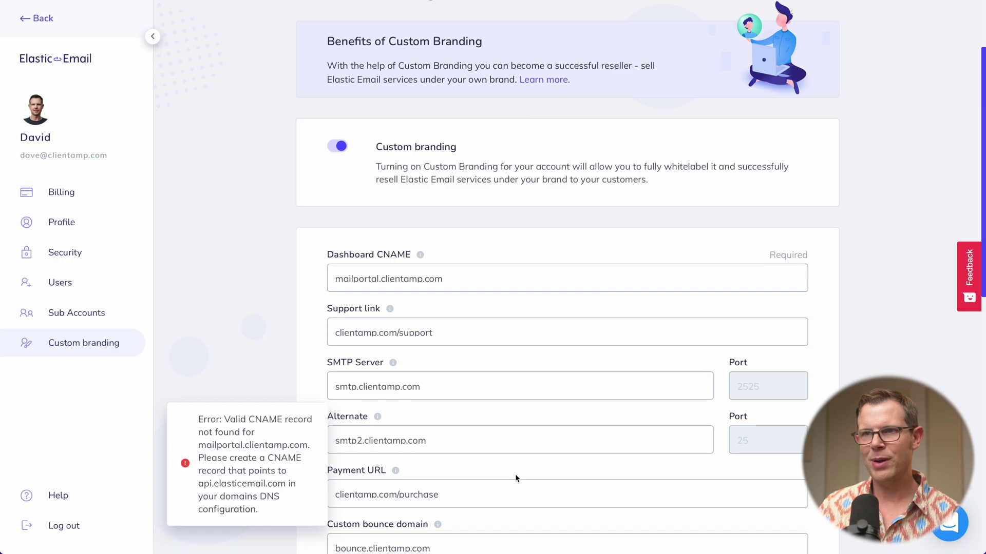
scroll(516, 478, down, 1)
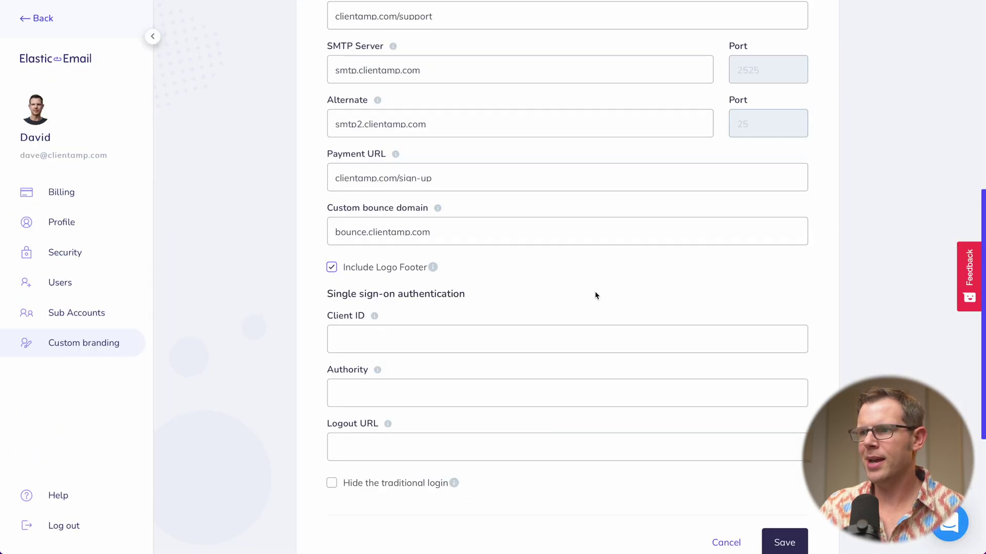
scroll(594, 293, down, 2)
click(781, 466)
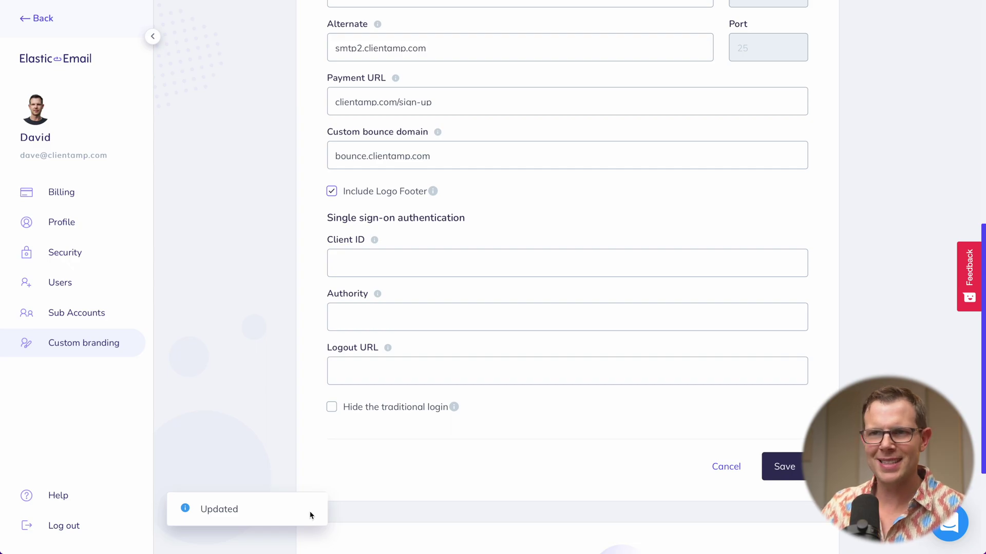
scroll(355, 483, down, 3)
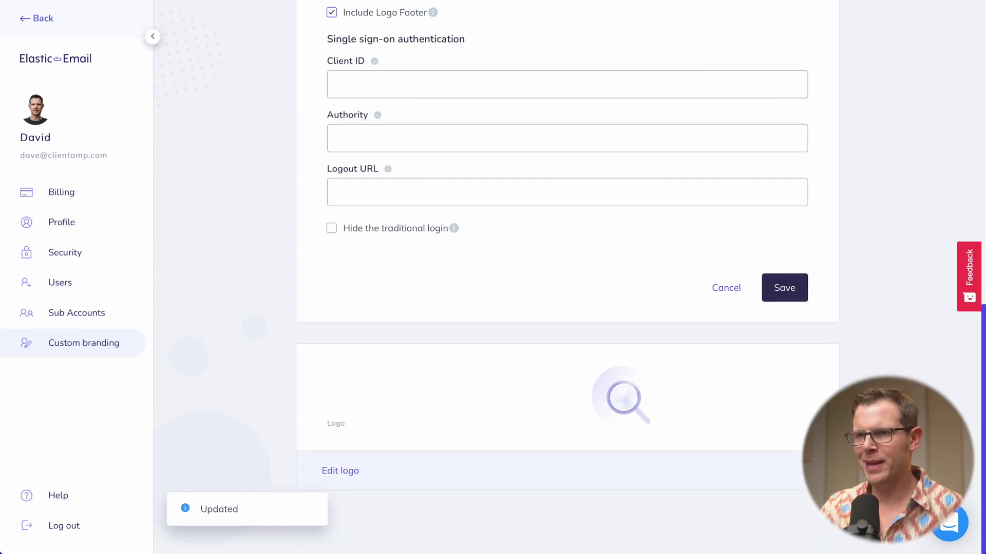
click(350, 475)
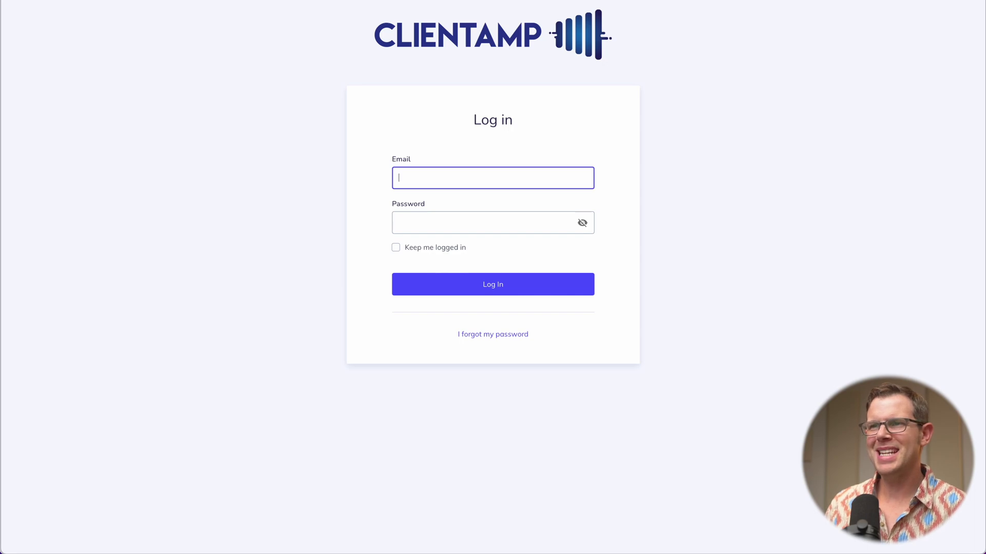
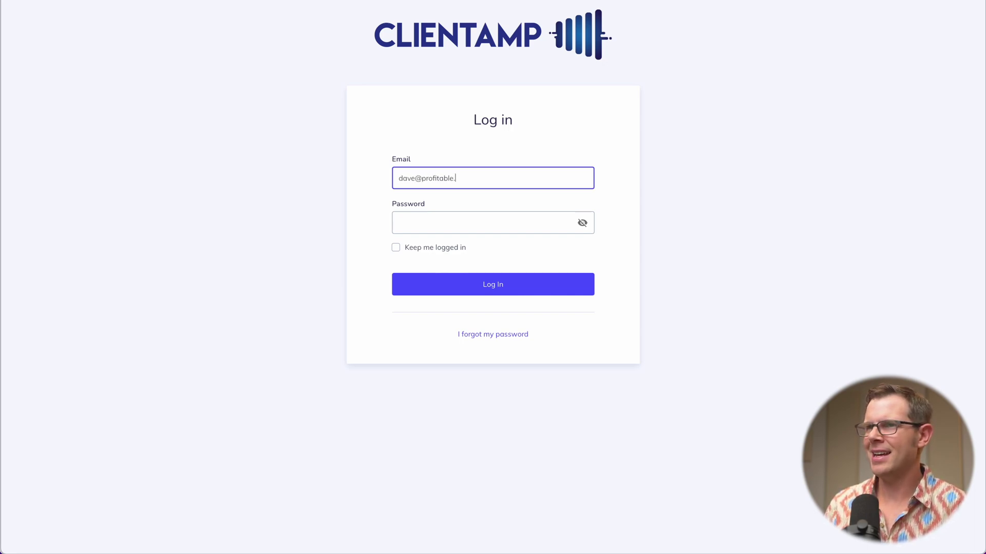
Log in to the CLIENTAMP-branded portal with the sub-account's e-mail and password.
key(Tab)
text(••••••)
click(496, 277)
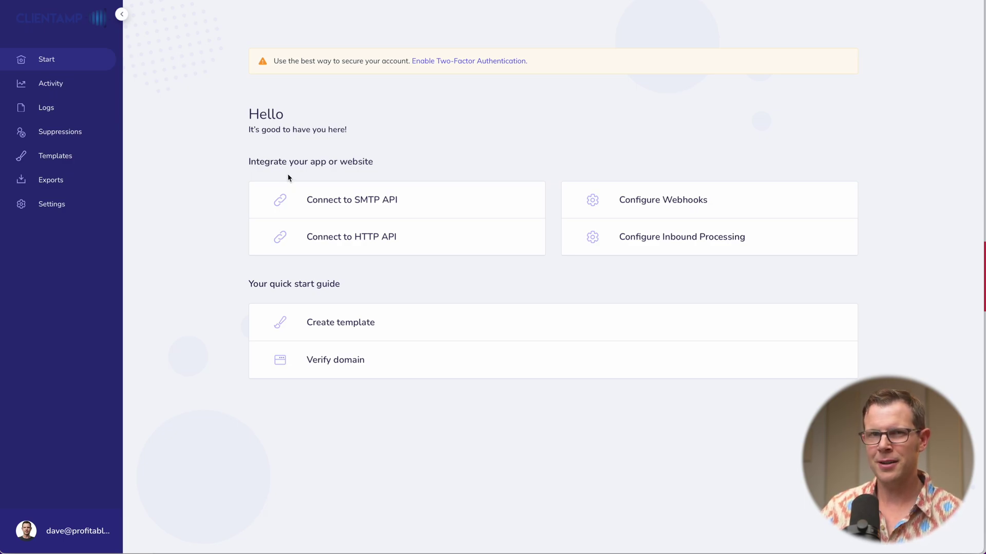
Check Activity and Logs, then open the sub-account's Statistics from its row menu.
click(63, 87)
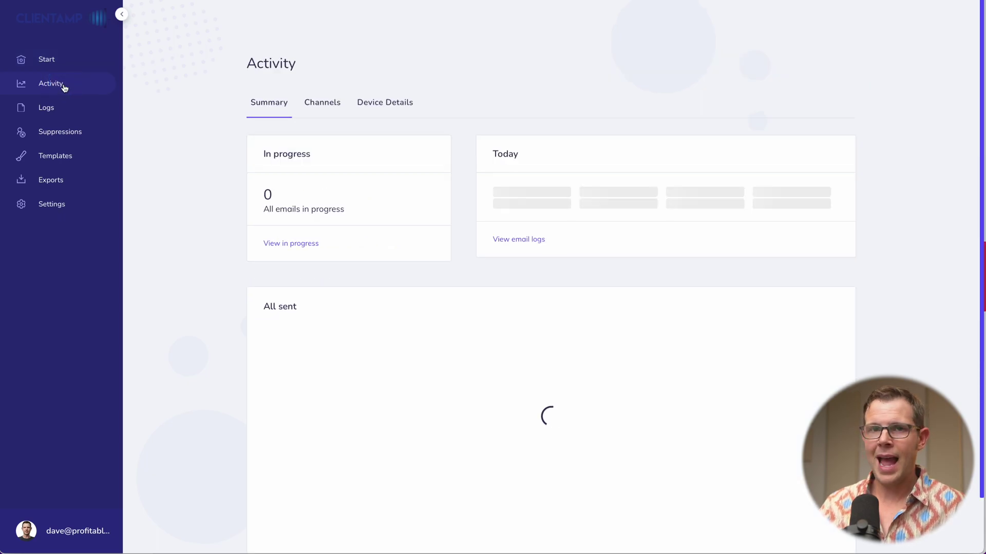
click(54, 110)
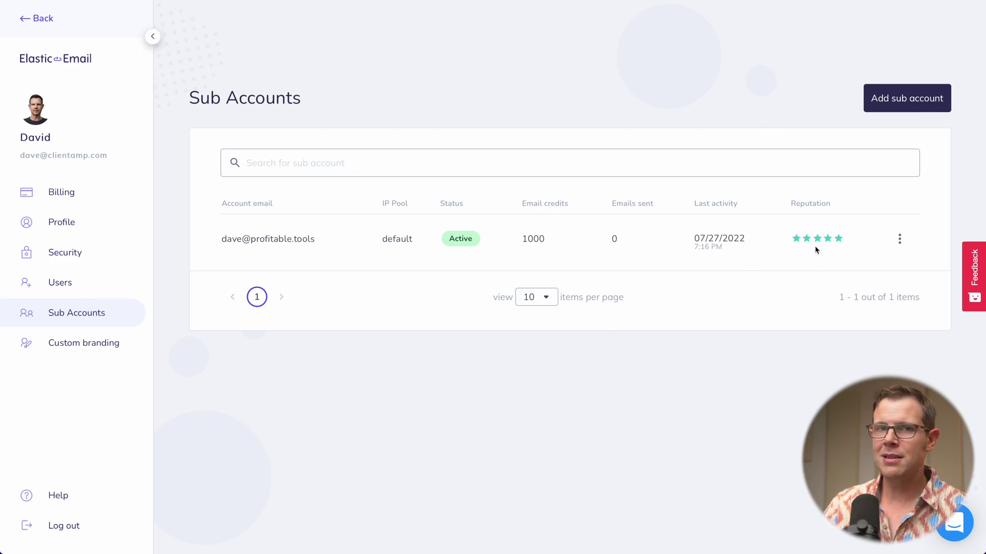
click(899, 239)
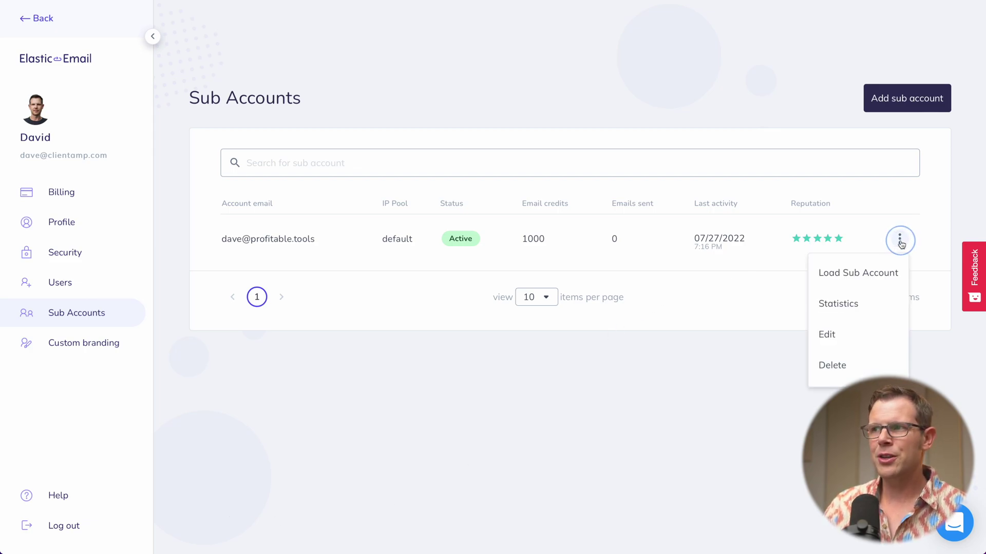
click(856, 308)
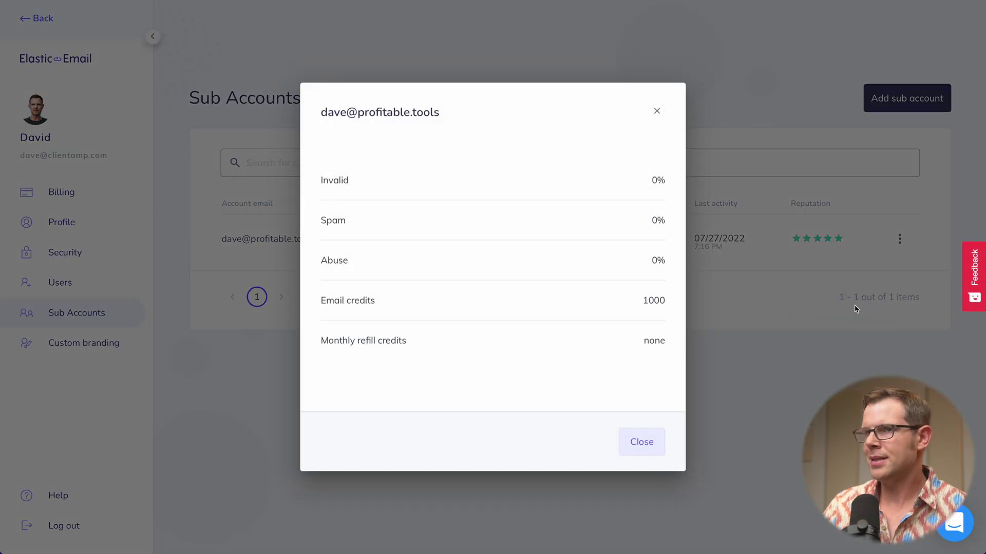